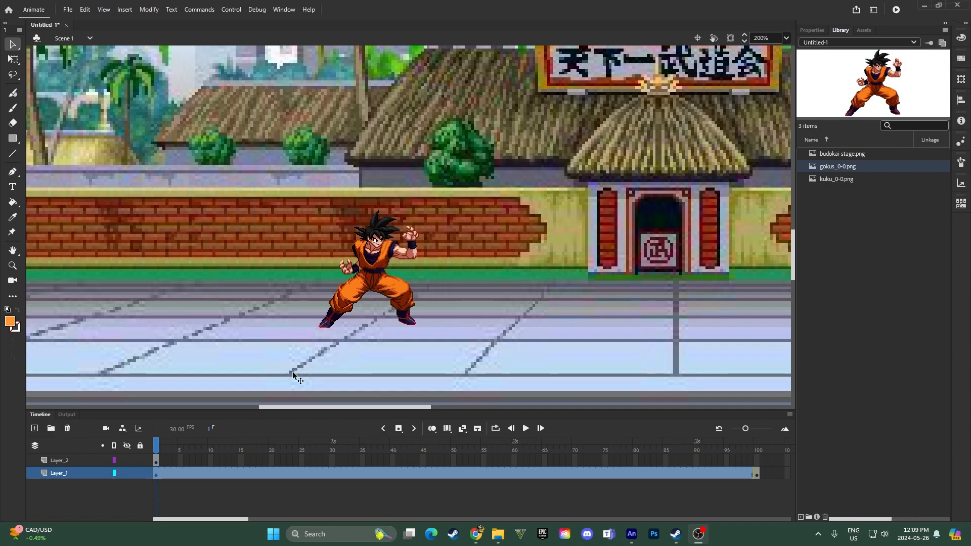
Insert a frame at frame 5 on Layer_2 so Goku holds through frame 5, then return to frame 1
{"action": "left_click", "coordinate": [158, 460]}
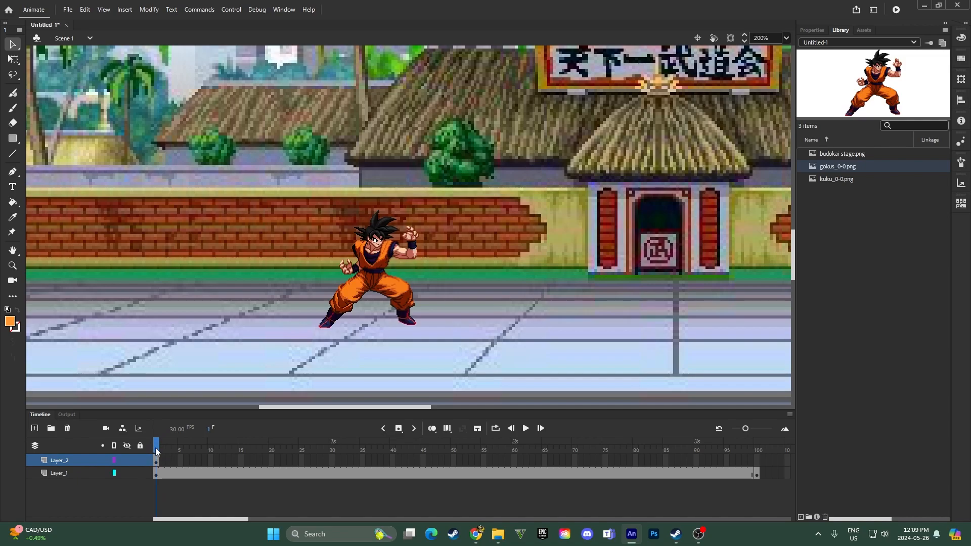
{"action": "left_click_drag", "start_coordinate": [155, 447], "coordinate": [181, 448]}
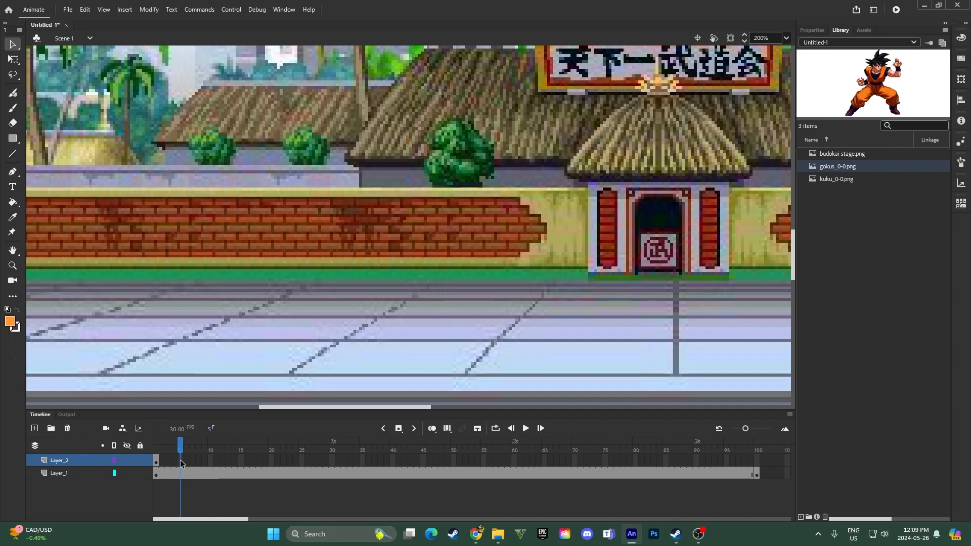
{"action": "right_click", "coordinate": [180, 461]}
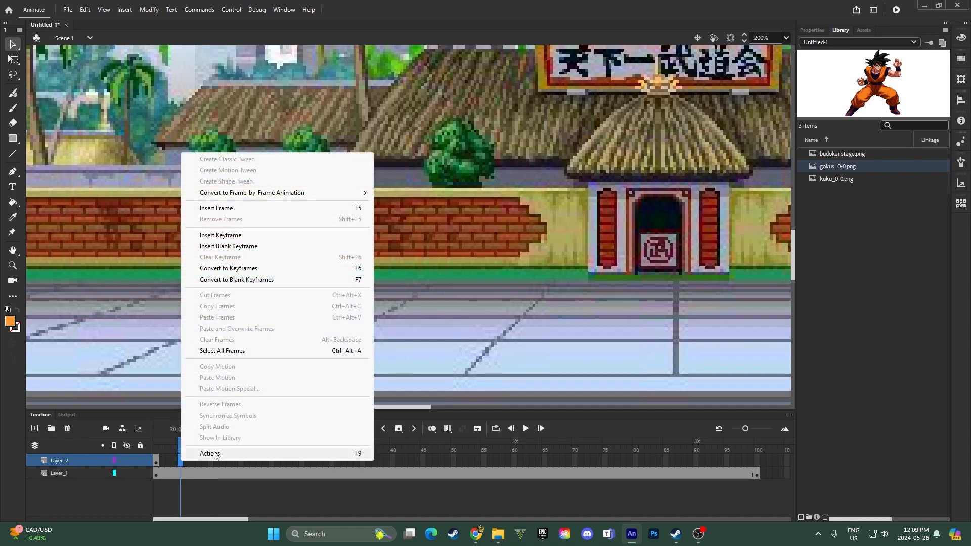
{"action": "left_click", "coordinate": [245, 209]}
{"action": "mouse_move", "coordinate": [181, 453]}
{"action": "left_mouse_down"}
{"action": "mouse_move", "coordinate": [157, 453]}
{"action": "mouse_move", "coordinate": [181, 454]}
{"action": "left_mouse_up"}
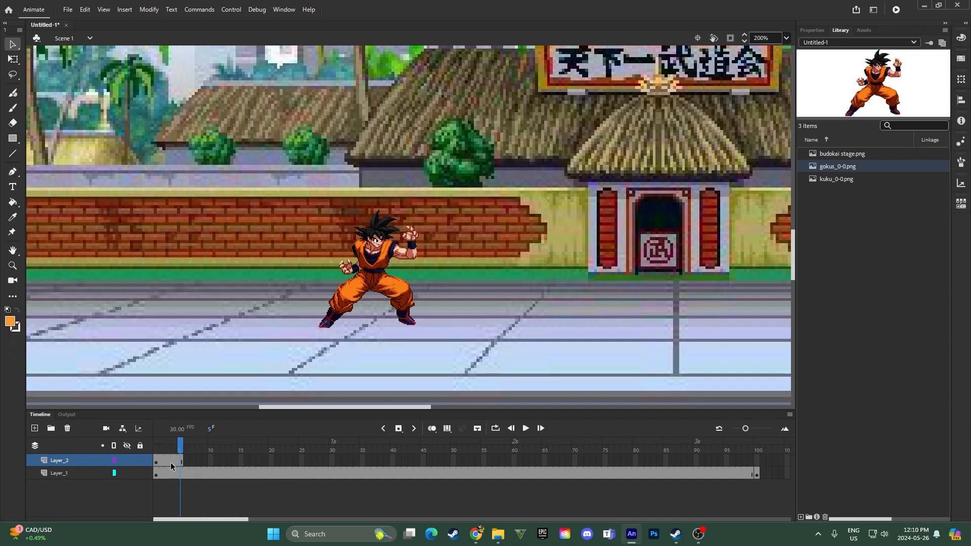
Convert frames 1–5 on Layer_2 into blank keyframes and clear the selection
{"action": "left_click_drag", "start_coordinate": [192, 461], "coordinate": [161, 464]}
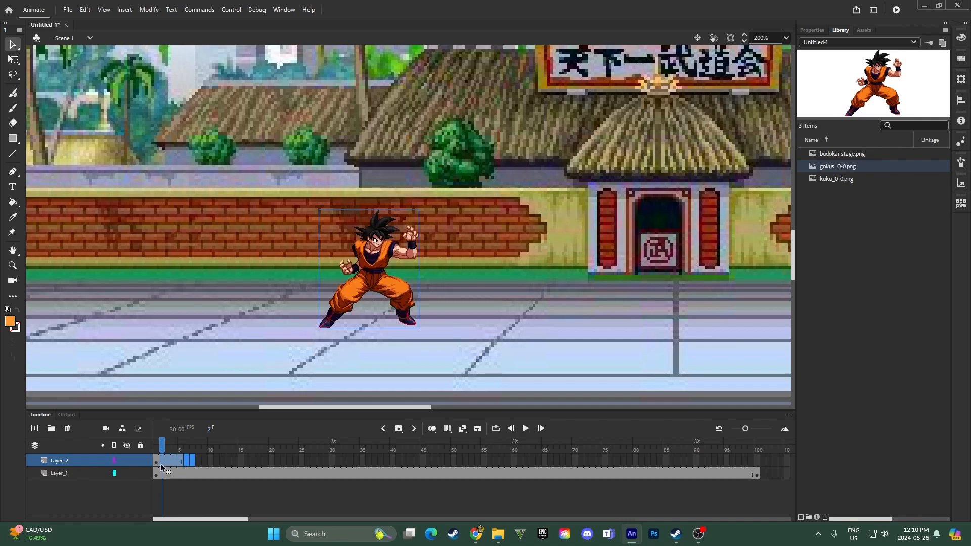
{"action": "right_click", "coordinate": [160, 464]}
{"action": "left_click", "coordinate": [228, 223]}
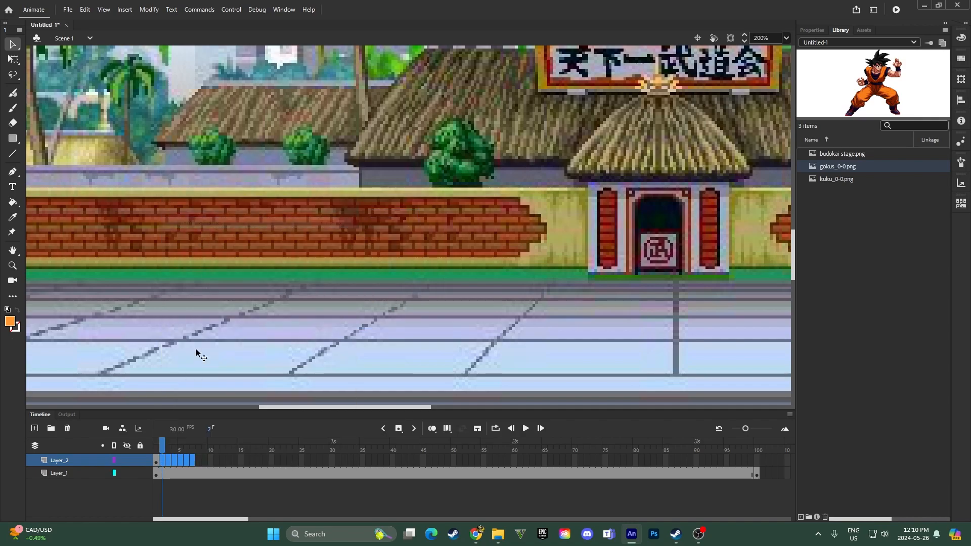
{"action": "left_click", "coordinate": [165, 449]}
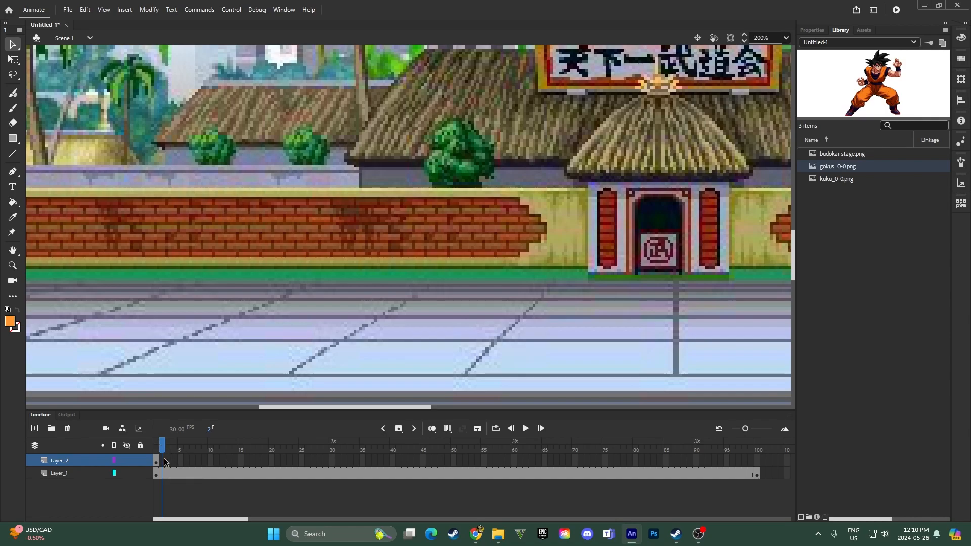
Insert a keyframe at frame 2 and shift Goku slightly right with Shift+Right nudges
{"action": "right_click", "coordinate": [164, 461]}
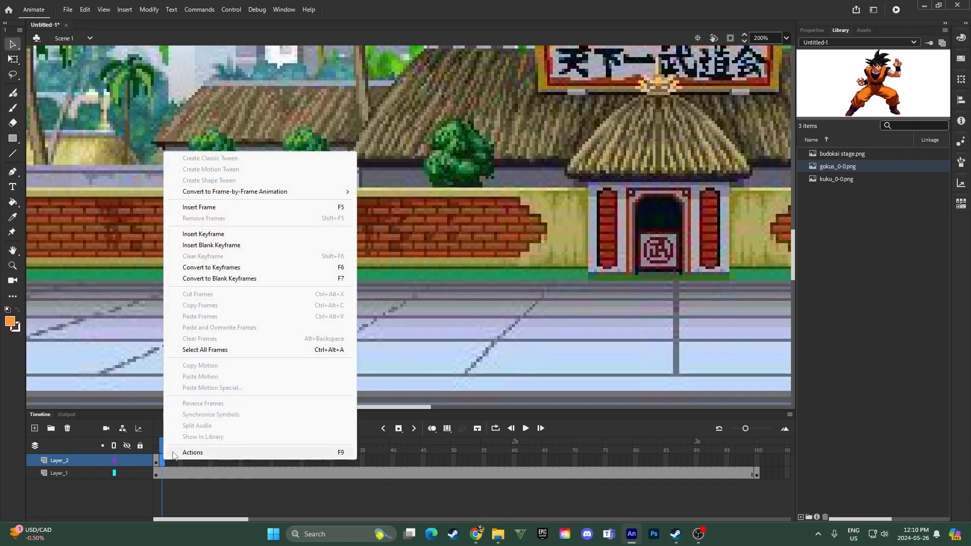
{"action": "left_click", "coordinate": [203, 233]}
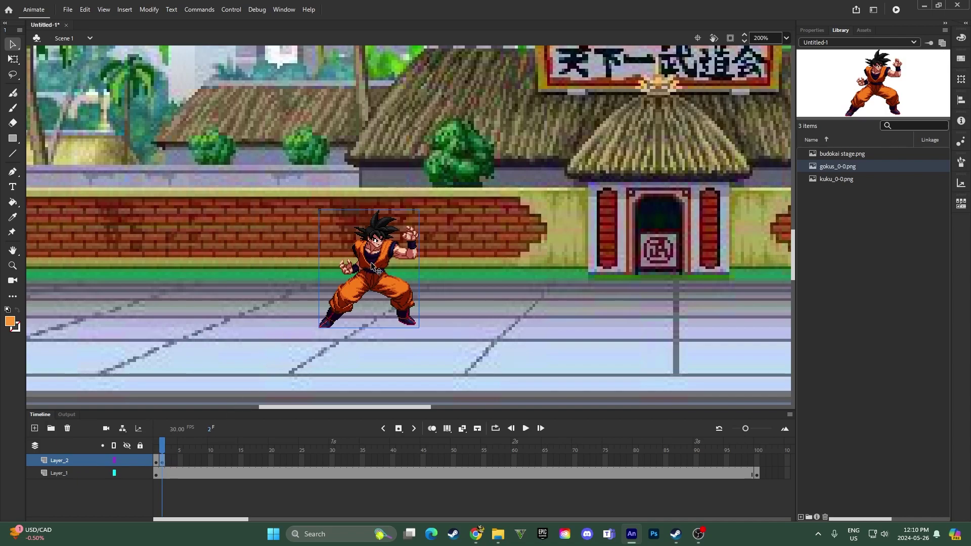
{"action": "left_click_drag", "start_coordinate": [369, 272], "coordinate": [373, 269]}
{"action": "key", "text": "shift+Right"}
{"action": "key", "text": "shift+Right"}
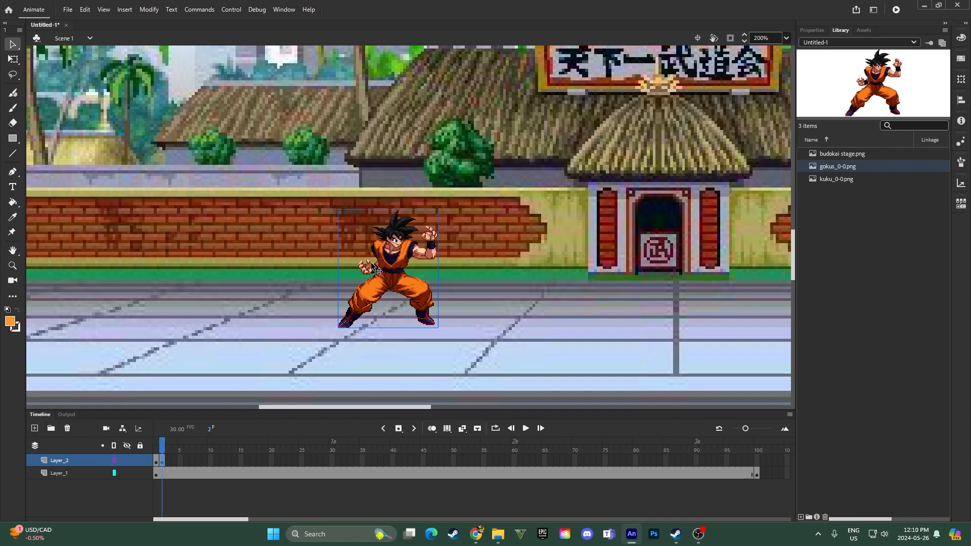
{"action": "key", "text": "shift+Right"}
{"action": "key", "text": "shift+Right"}
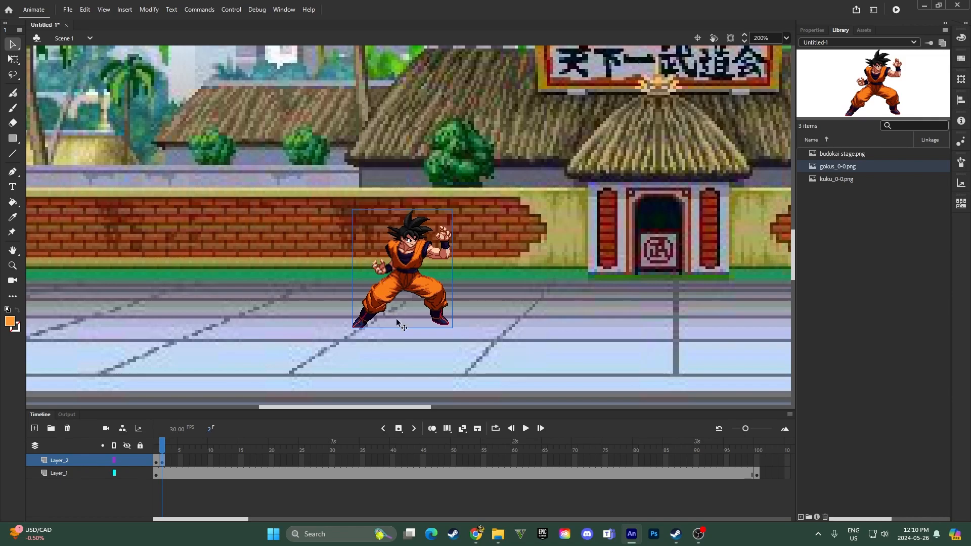
With onion skin on, add keyframes at frames 3, 4 and 5, nudging Goku right on each
{"action": "left_click", "coordinate": [432, 429]}
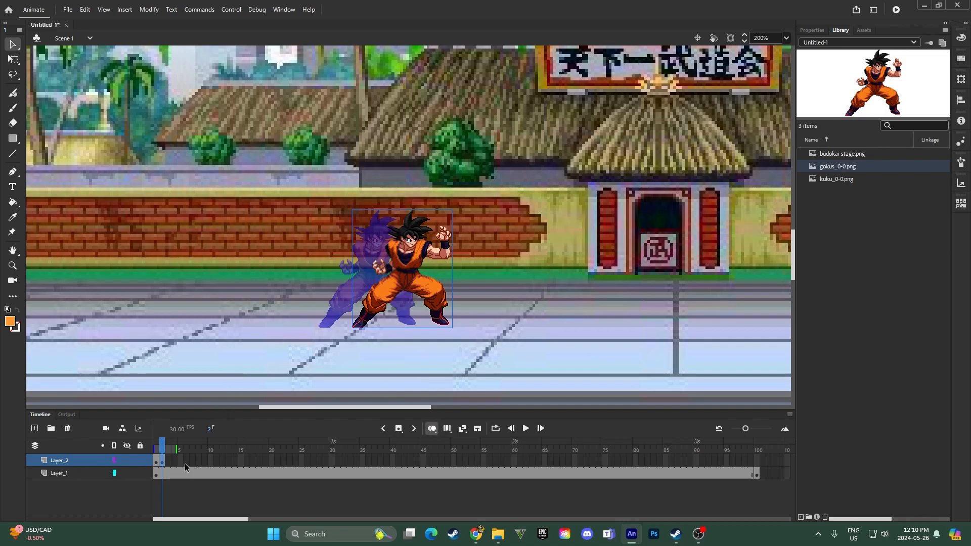
{"action": "right_click", "coordinate": [169, 461]}
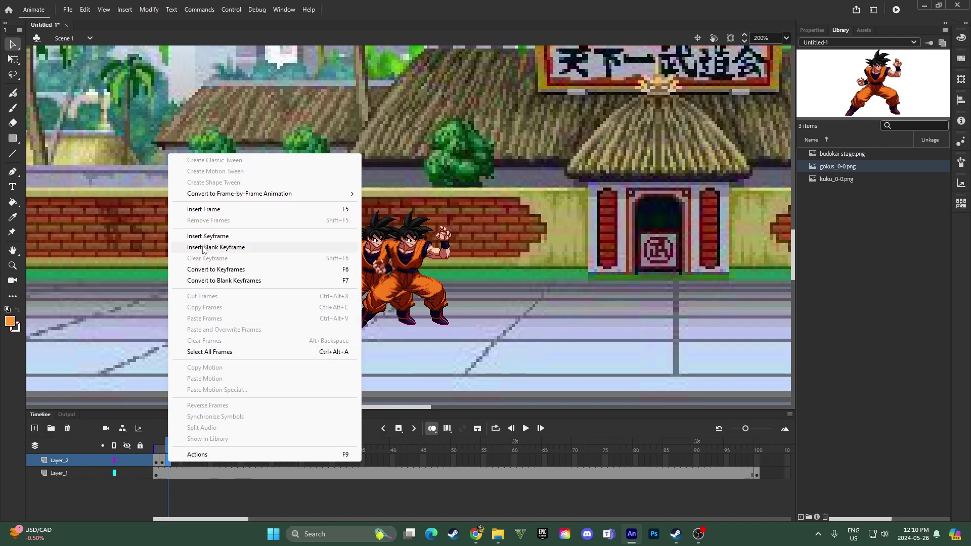
{"action": "left_click", "coordinate": [207, 236]}
{"action": "left_click", "coordinate": [427, 282]}
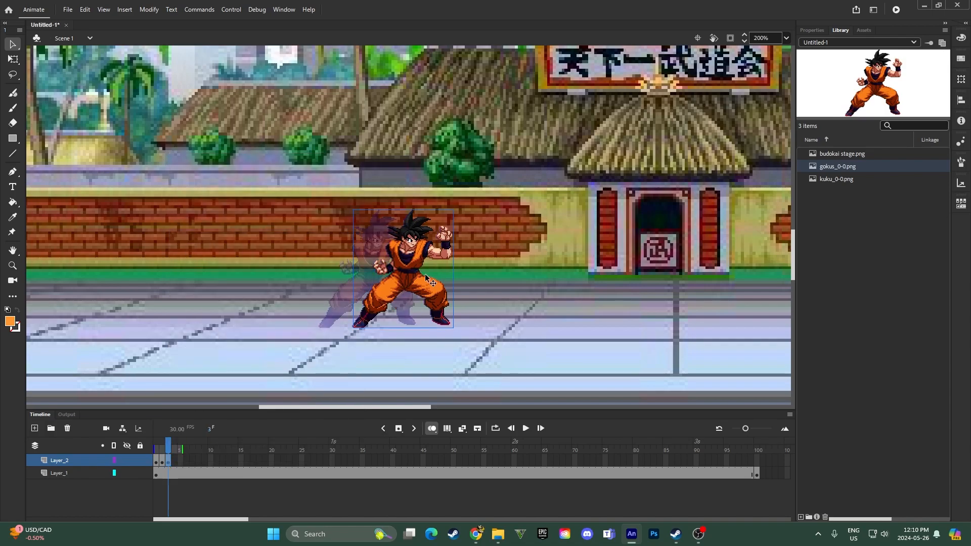
{"action": "key", "text": "shift+Right"}
{"action": "key", "text": "shift+Right"}
{"action": "right_click", "coordinate": [177, 459]}
{"action": "left_click", "coordinate": [207, 236]}
{"action": "key", "text": "shift+Right"}
{"action": "key", "text": "shift+Right"}
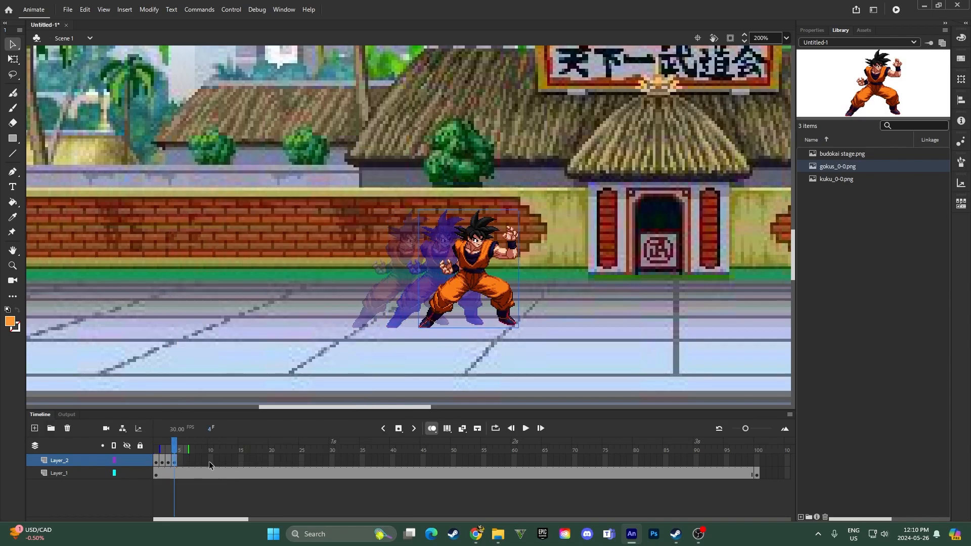
{"action": "key", "text": "F6"}
{"action": "key", "text": "shift+Right"}
{"action": "key", "text": "shift+Right"}
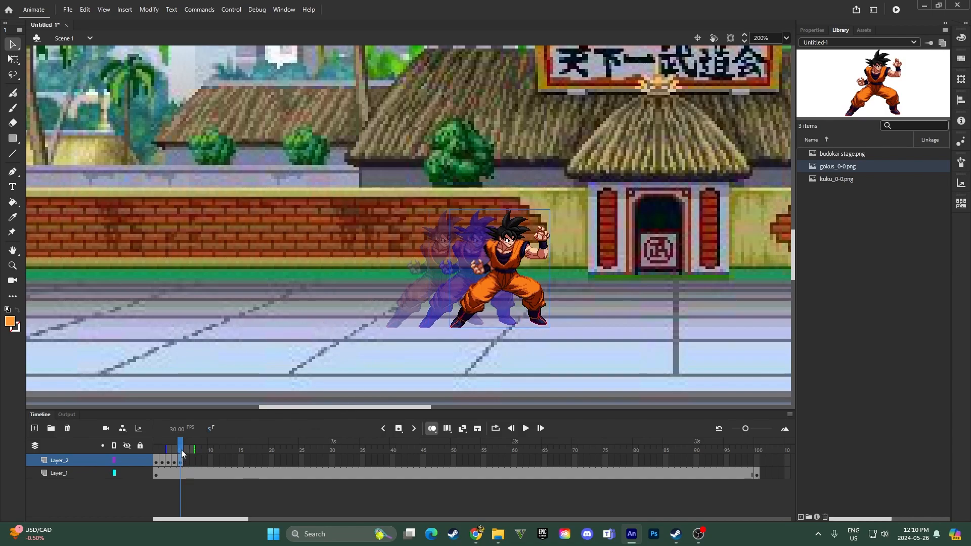
Insert a keyframe at frame 10 to hold the layer, then play back the slide from frame 1
{"action": "left_click", "coordinate": [211, 462]}
{"action": "right_click", "coordinate": [216, 464]}
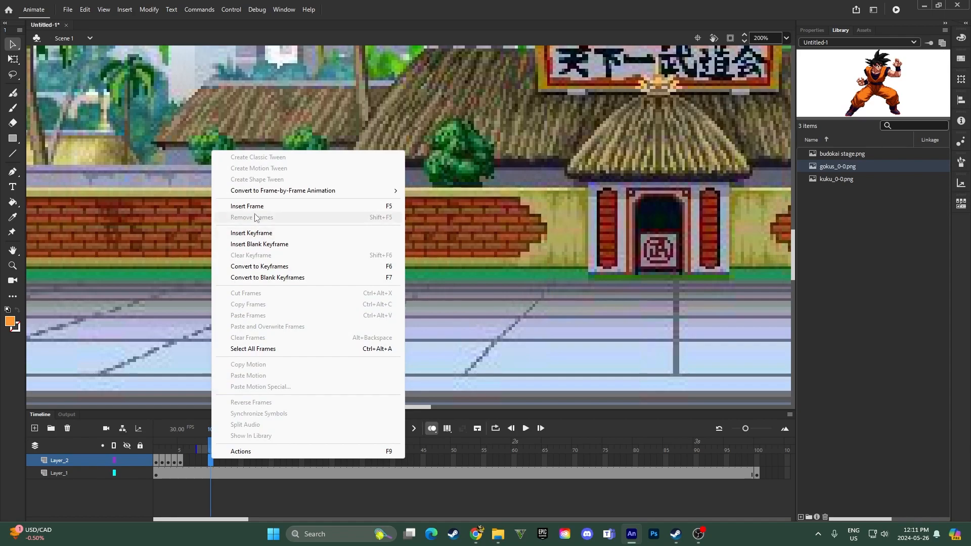
{"action": "left_click", "coordinate": [251, 206]}
{"action": "mouse_move", "coordinate": [210, 446]}
{"action": "left_mouse_down"}
{"action": "mouse_move", "coordinate": [161, 446]}
{"action": "mouse_move", "coordinate": [229, 448]}
{"action": "left_mouse_up"}
{"action": "left_click", "coordinate": [432, 428]}
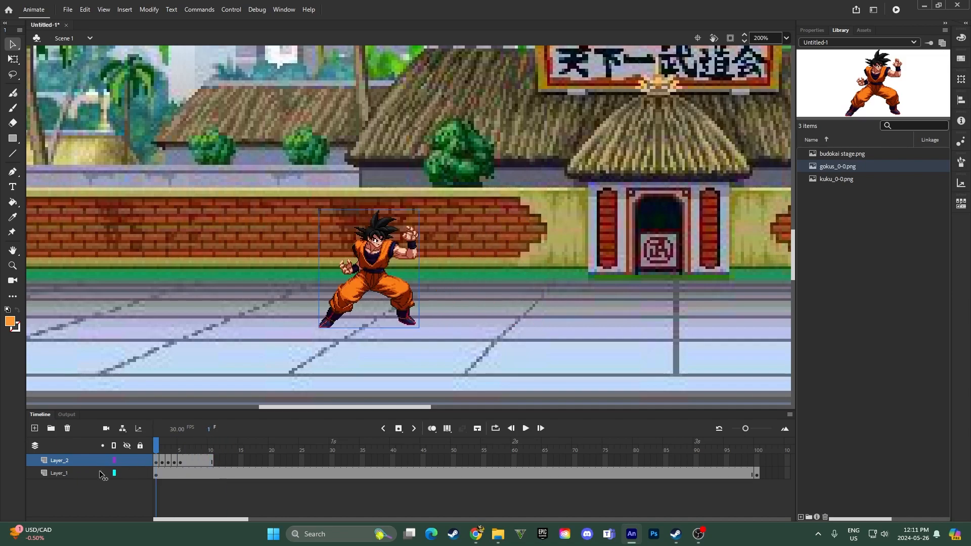
{"action": "key", "text": "Return"}
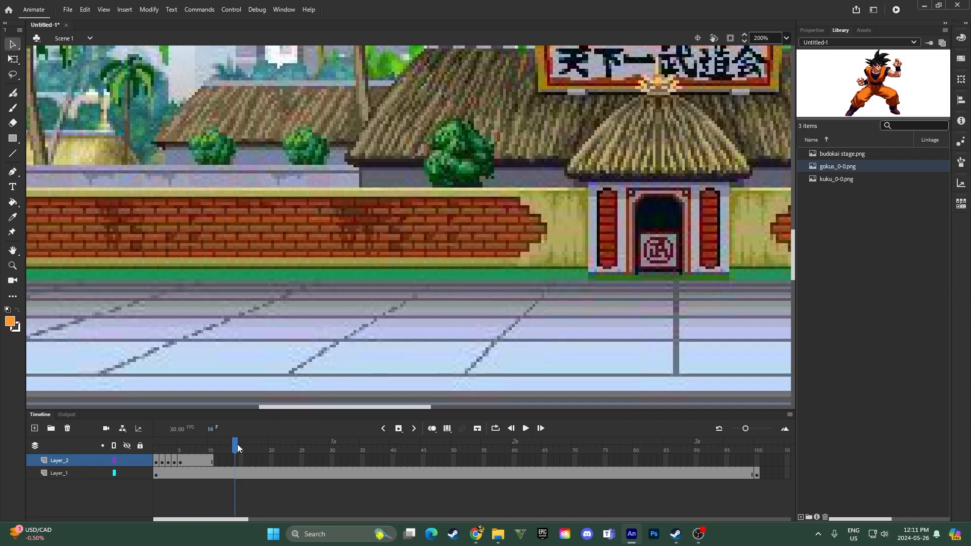
{"action": "left_click_drag", "start_coordinate": [229, 448], "coordinate": [156, 448]}
{"action": "left_click", "coordinate": [155, 472]}
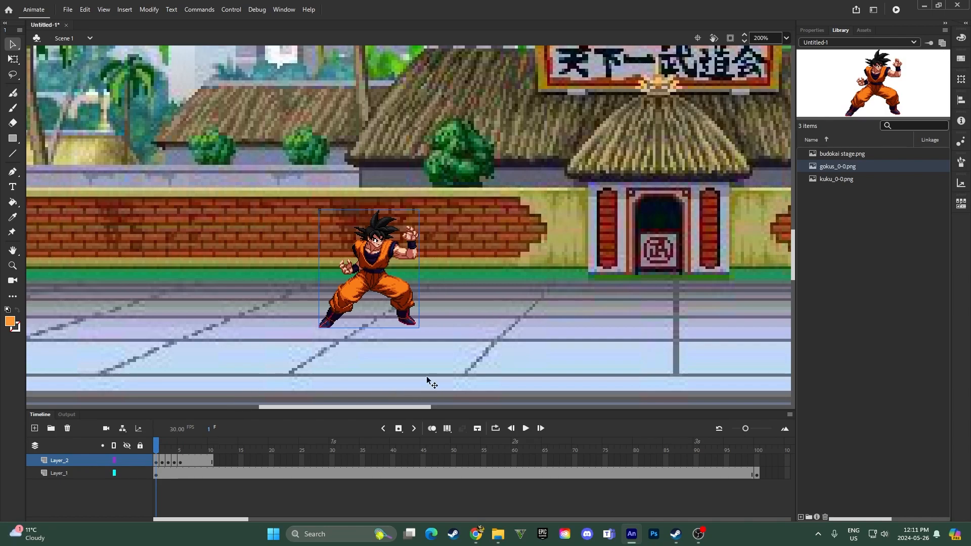
{"action": "left_click", "coordinate": [157, 449]}
Scrub Goku's positions across frames 1–6, then insert an extra frame at frame 1 of Layer_2
{"action": "left_click_drag", "start_coordinate": [158, 445], "coordinate": [154, 453]}
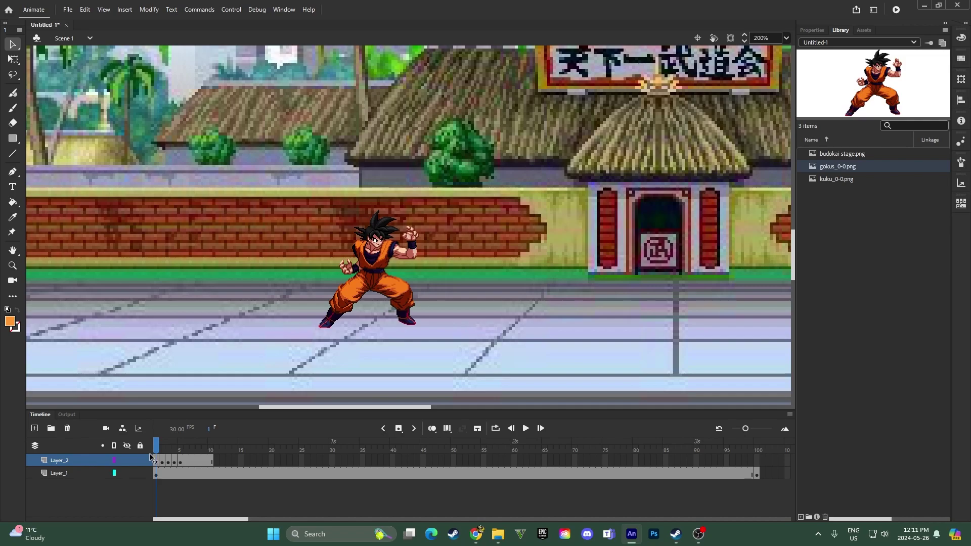
{"action": "left_click_drag", "start_coordinate": [156, 446], "coordinate": [180, 456]}
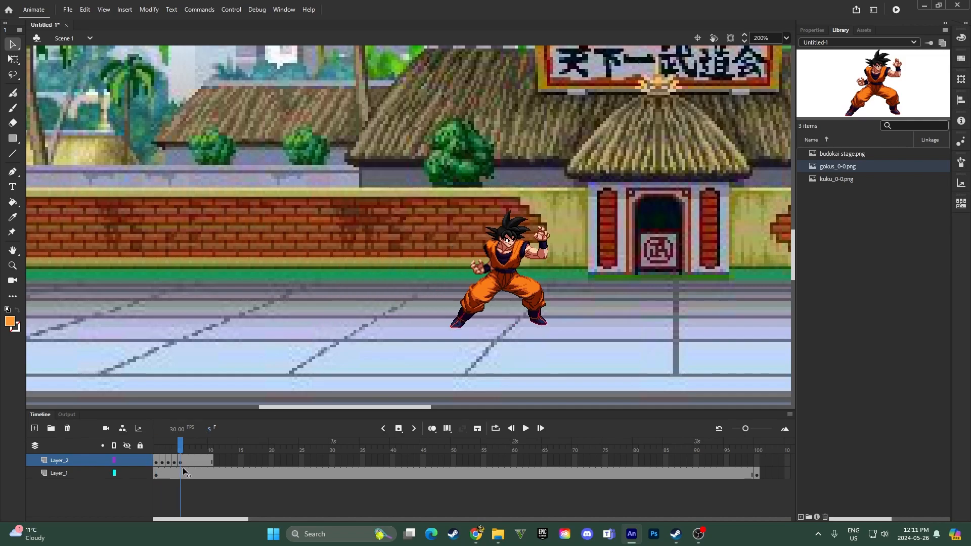
{"action": "left_click", "coordinate": [187, 474]}
{"action": "left_click", "coordinate": [183, 475]}
{"action": "left_click_drag", "start_coordinate": [166, 464], "coordinate": [163, 464]}
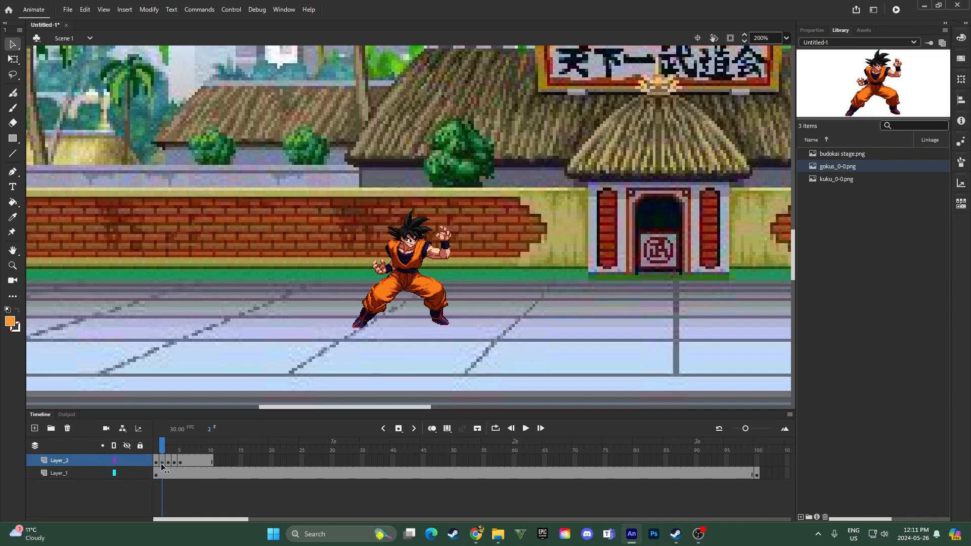
{"action": "left_click", "coordinate": [156, 465]}
{"action": "right_click", "coordinate": [157, 464]}
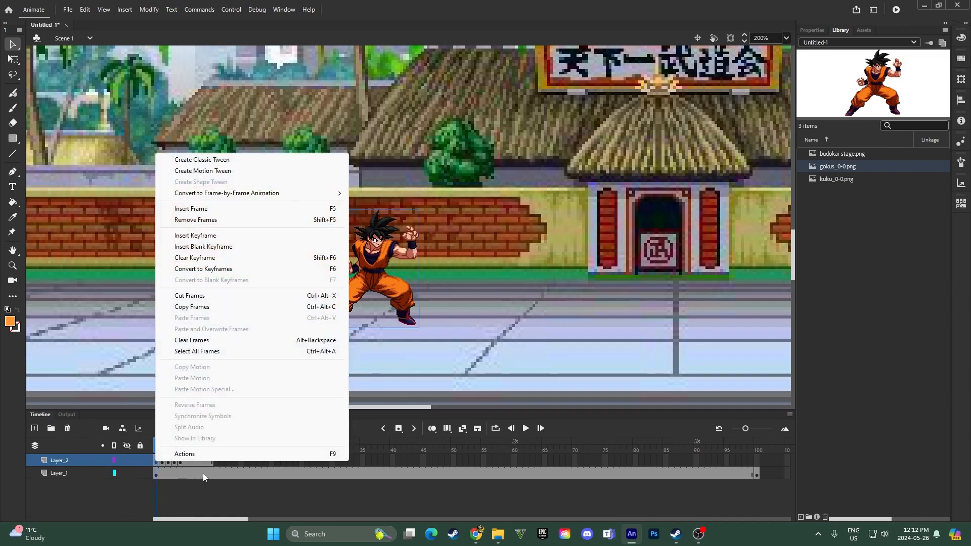
{"action": "left_click", "coordinate": [219, 209]}
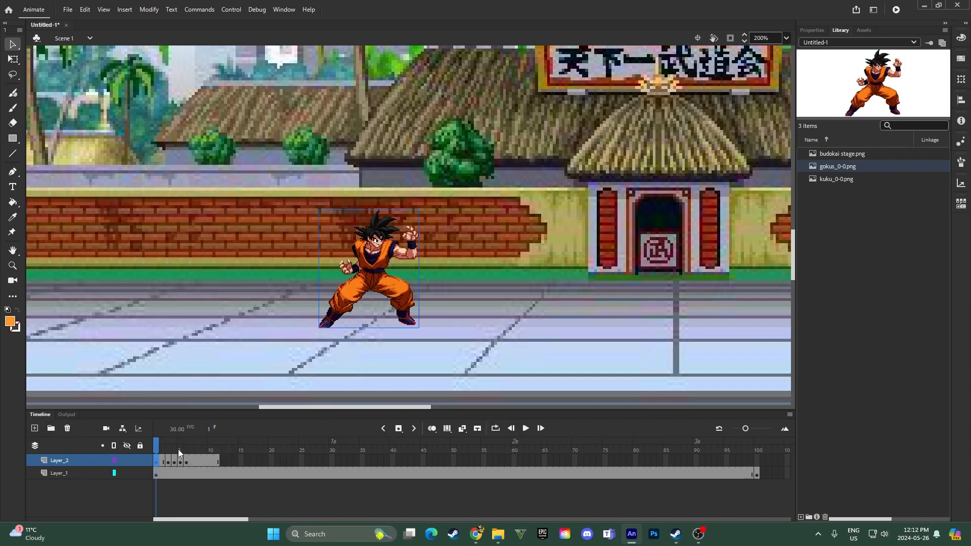
Add a keyframe at frame 2 and, using onion skin, nudge Goku a few pixels right
{"action": "left_click_drag", "start_coordinate": [158, 448], "coordinate": [164, 448]}
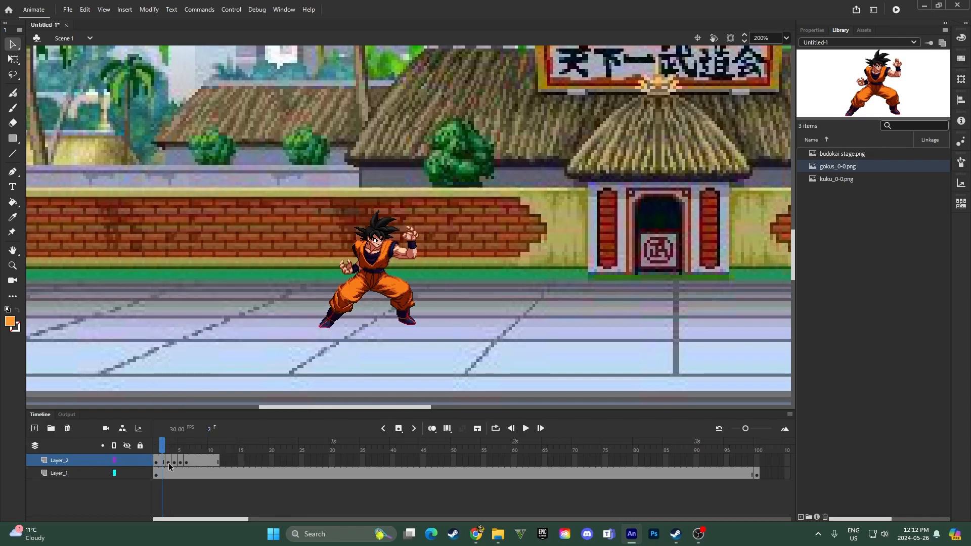
{"action": "right_click", "coordinate": [163, 464]}
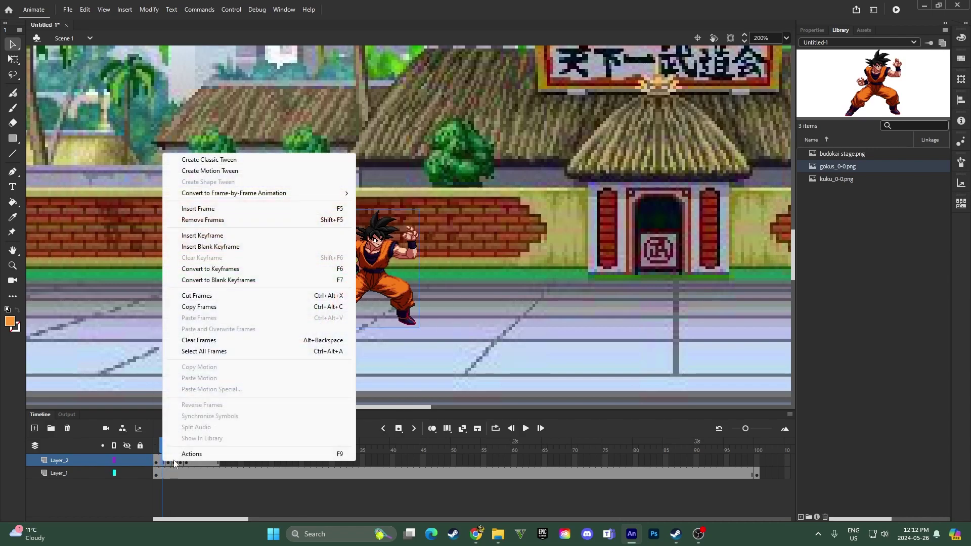
{"action": "left_click", "coordinate": [228, 236]}
{"action": "left_click", "coordinate": [432, 428]}
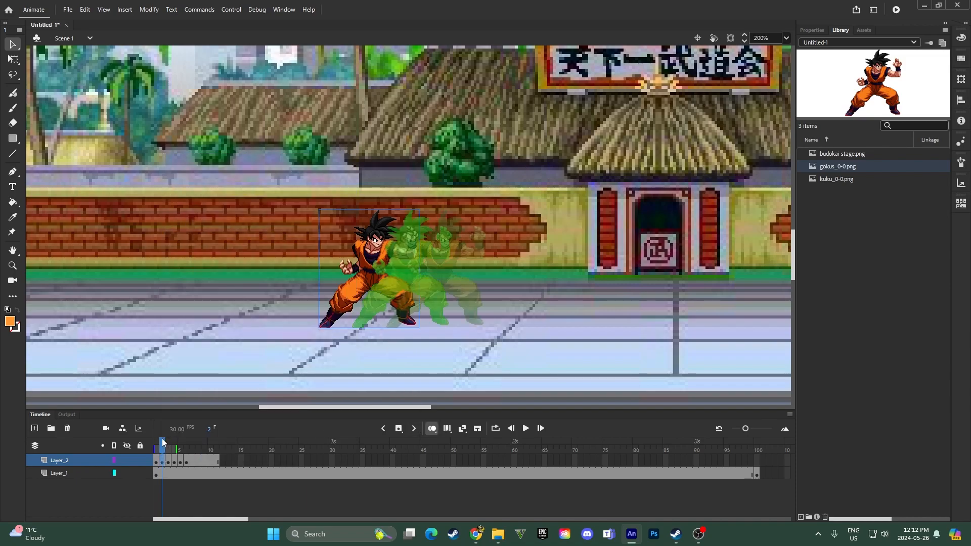
{"action": "left_click", "coordinate": [163, 443]}
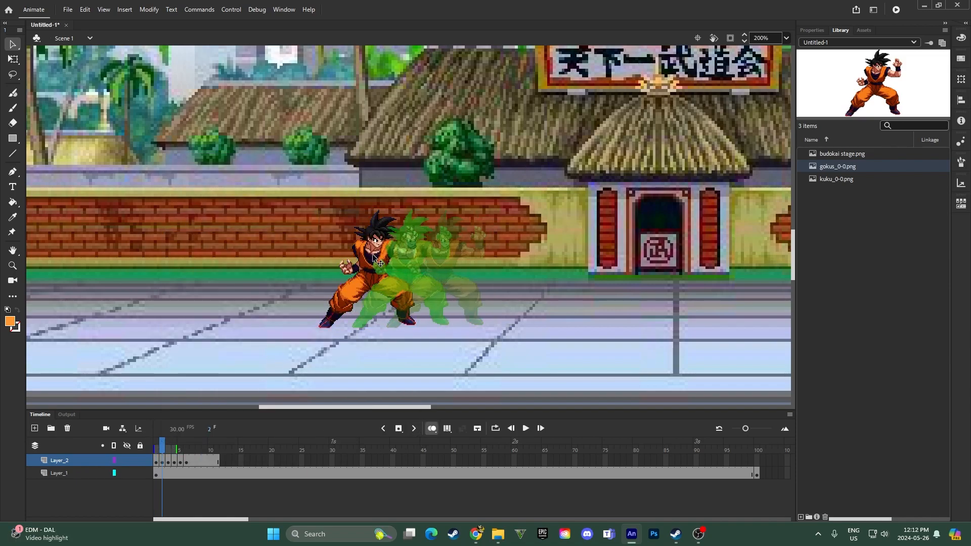
{"action": "key", "text": "period"}
{"action": "key", "text": "comma"}
{"action": "left_click", "coordinate": [410, 311]}
{"action": "key", "text": "Right"}
{"action": "key", "text": "Right"}
{"action": "key", "text": "Right"}
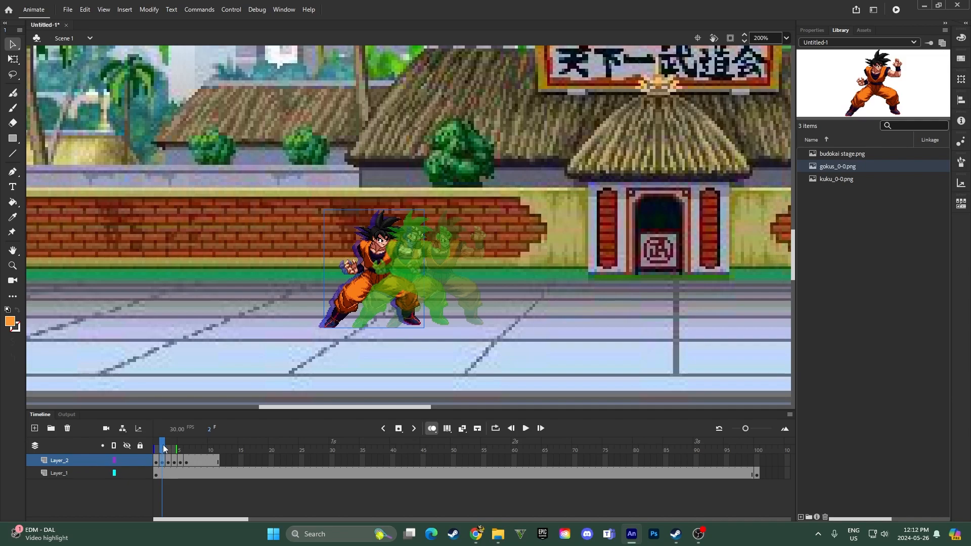
Extend the layer to frame 6, make it a keyframe, and push Goku further right there
{"action": "left_click_drag", "start_coordinate": [165, 450], "coordinate": [187, 450]}
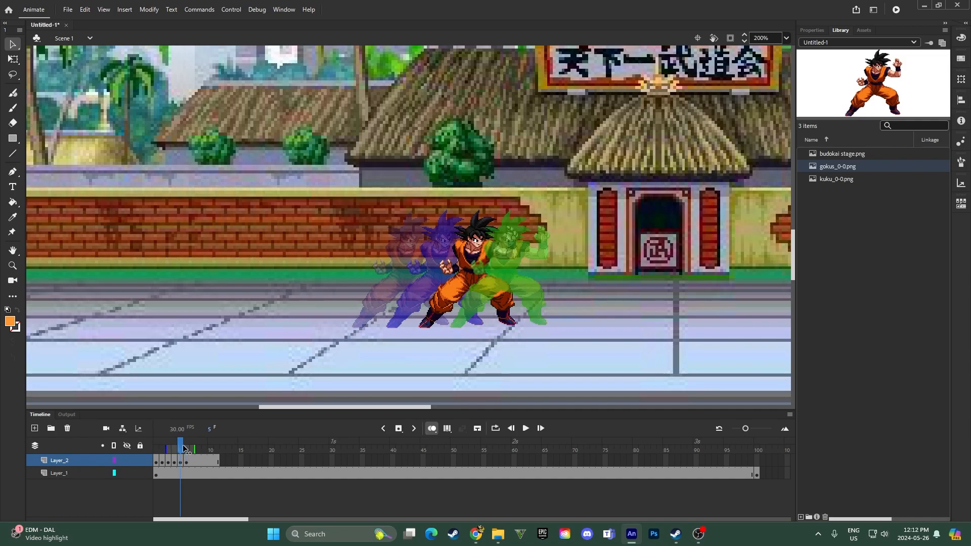
{"action": "right_click", "coordinate": [182, 460]}
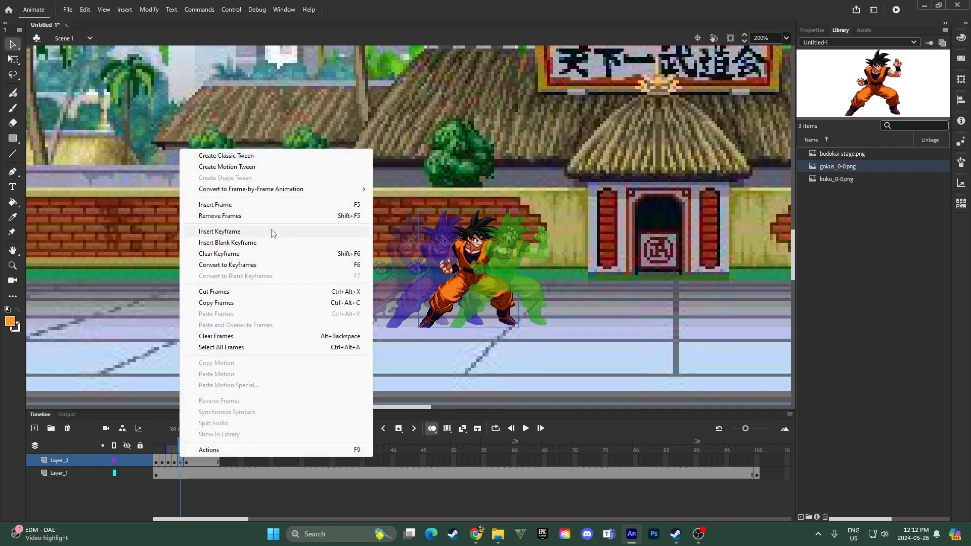
{"action": "left_click", "coordinate": [275, 205]}
{"action": "left_click", "coordinate": [187, 460]}
{"action": "right_click", "coordinate": [188, 460]}
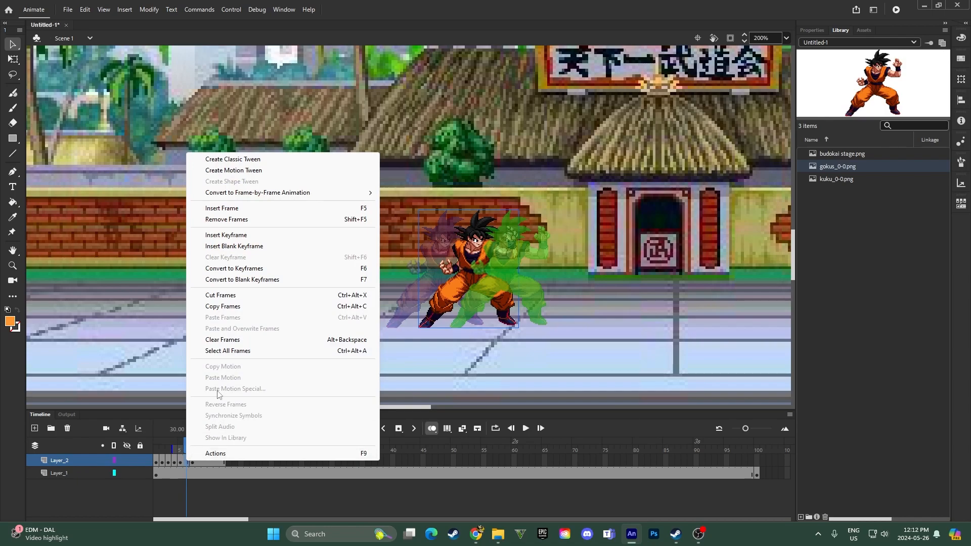
{"action": "left_click", "coordinate": [226, 235]}
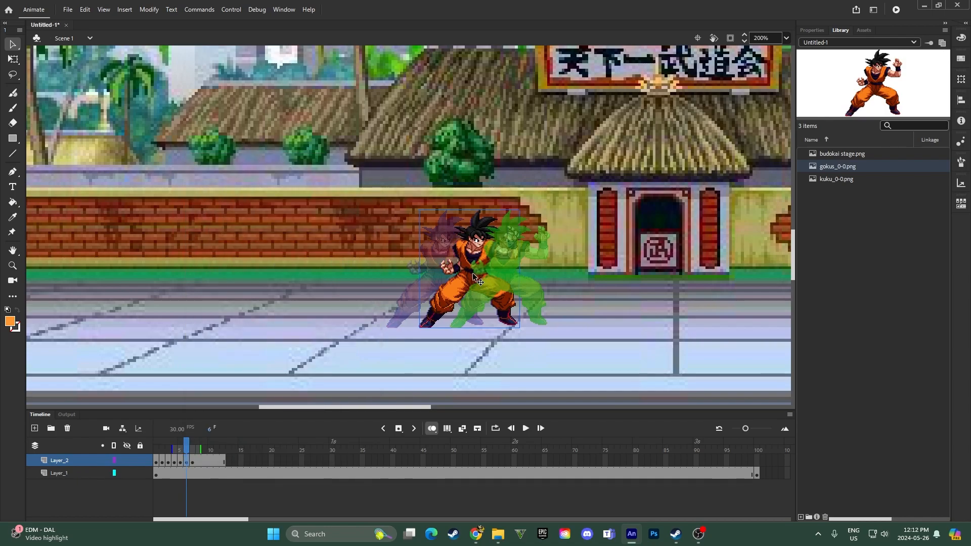
{"action": "key", "text": "Right"}
{"action": "key", "text": "Right"}
{"action": "key", "text": "Right"}
{"action": "key", "text": "Right"}
{"action": "key", "text": "Right"}
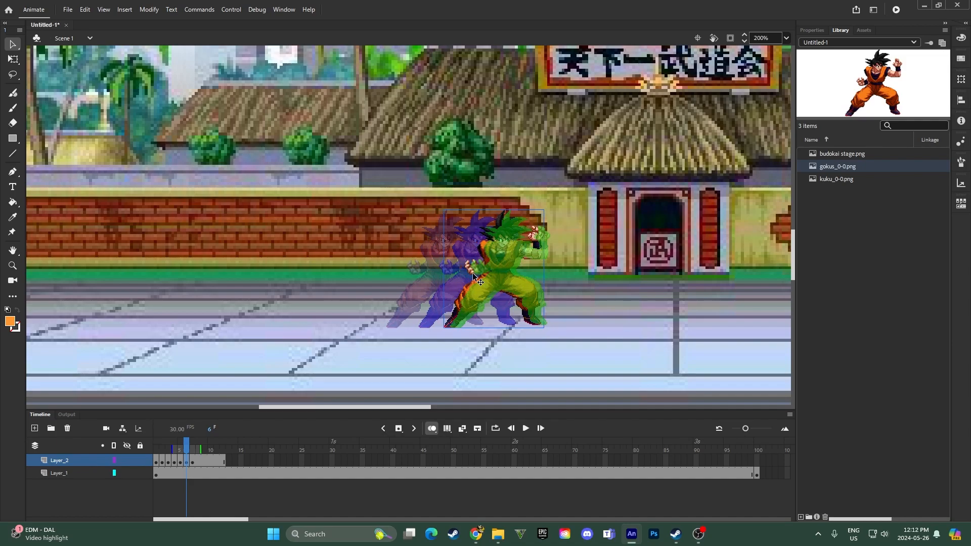
{"action": "key", "text": "Right"}
Review the slide with onion-skin ghosts of neighbouring frames, then play back the animation
{"action": "left_click", "coordinate": [431, 428]}
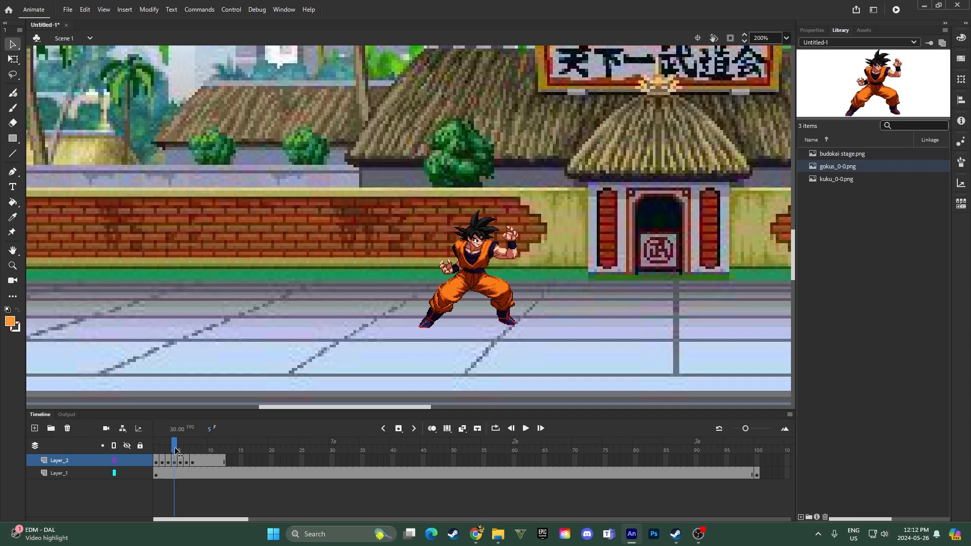
{"action": "left_click", "coordinate": [157, 448]}
{"action": "left_click", "coordinate": [432, 427]}
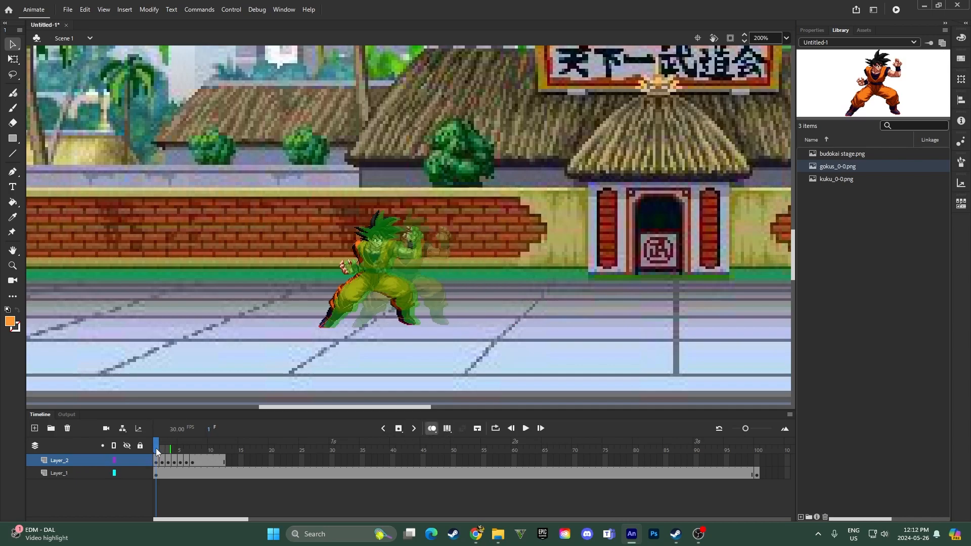
{"action": "mouse_move", "coordinate": [168, 448]}
{"action": "left_mouse_down"}
{"action": "mouse_move", "coordinate": [196, 448]}
{"action": "mouse_move", "coordinate": [157, 449]}
{"action": "left_mouse_up"}
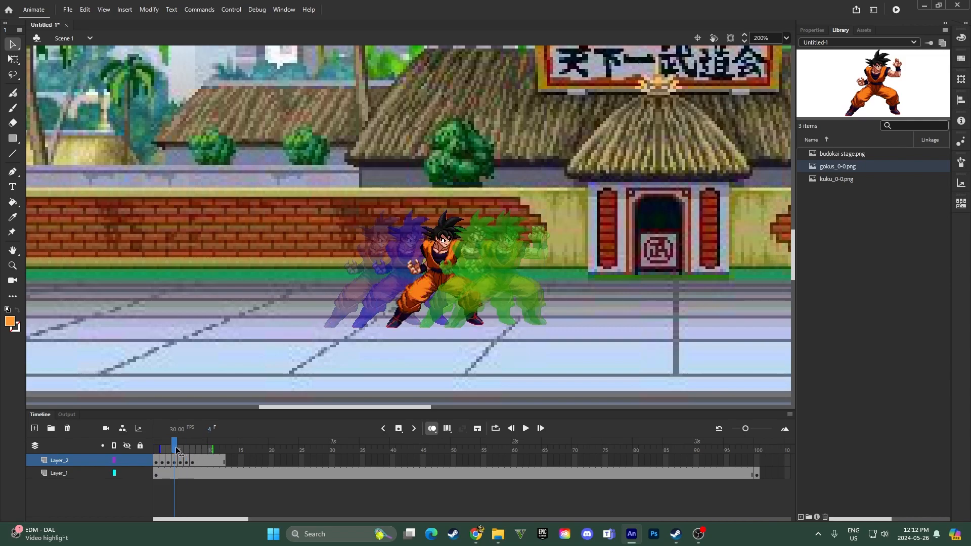
{"action": "left_click", "coordinate": [432, 429]}
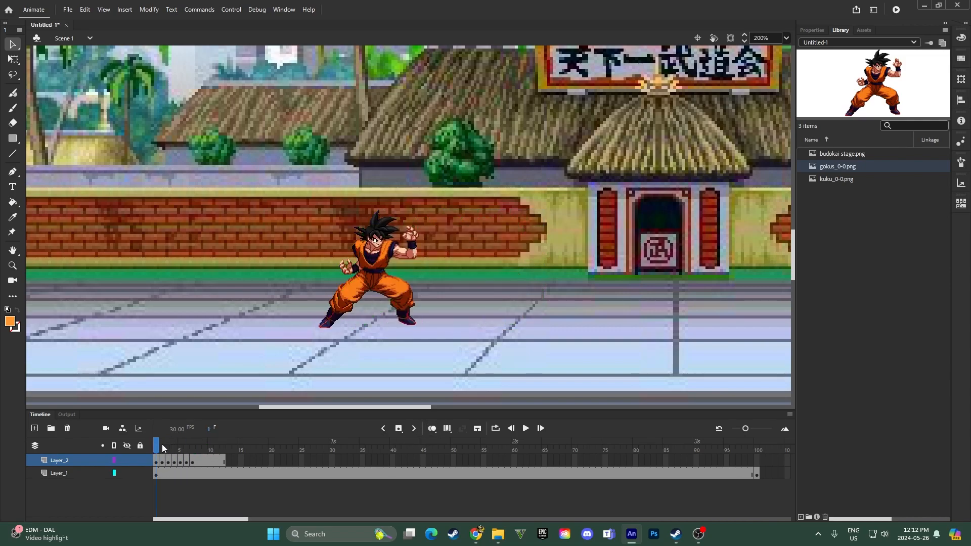
{"action": "left_click_drag", "start_coordinate": [160, 450], "coordinate": [195, 449]}
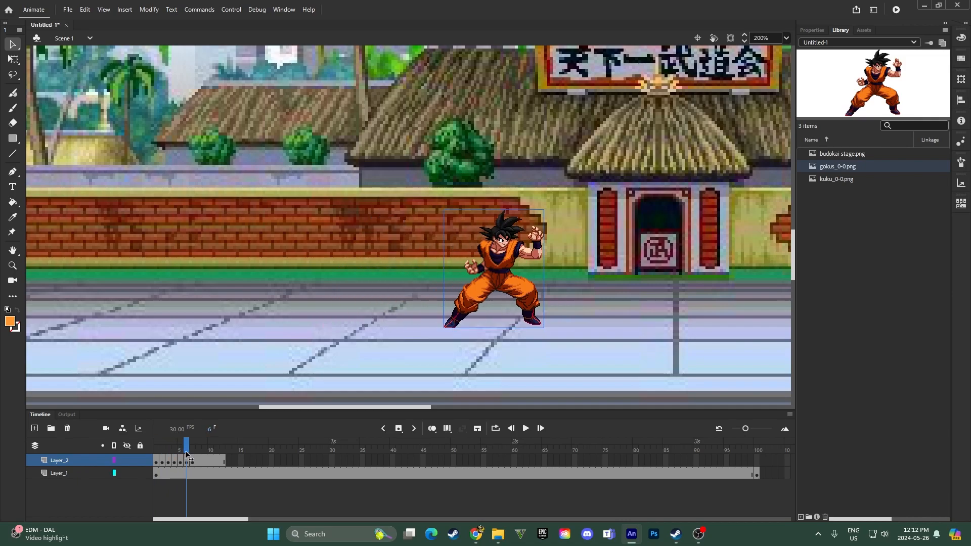
{"action": "key", "text": "Return"}
{"action": "left_click_drag", "start_coordinate": [212, 453], "coordinate": [156, 453]}
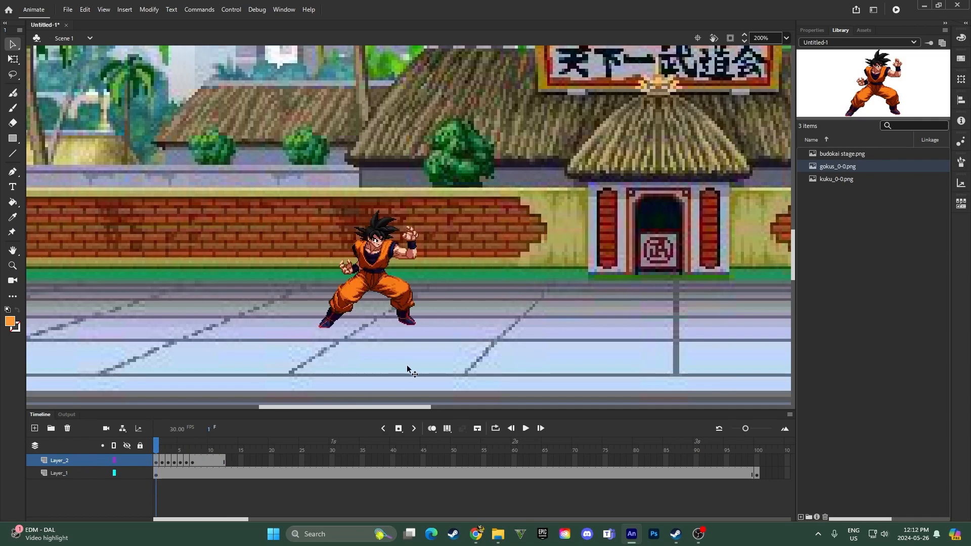
{"action": "key", "text": "Return"}
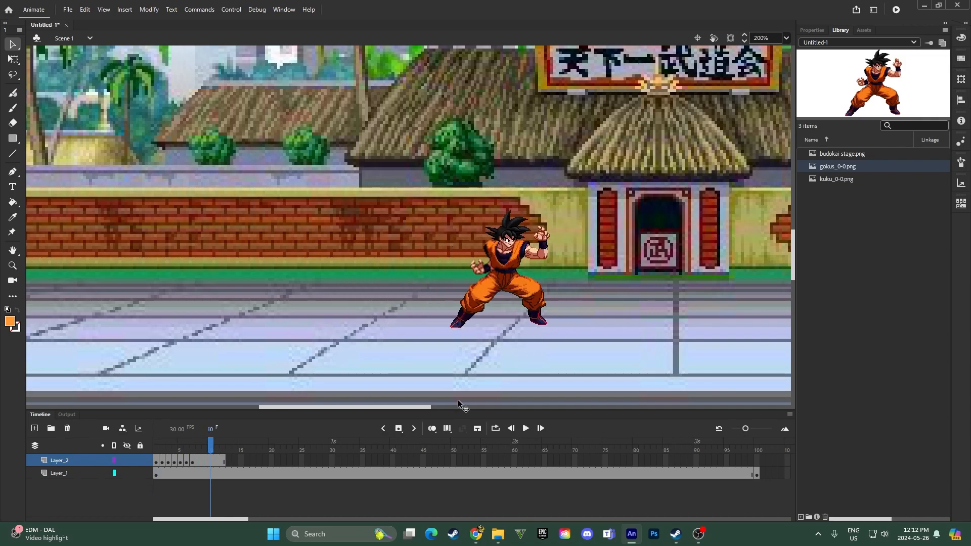
Remove the sliding frames 2–14 from Goku's layer
{"action": "left_click", "coordinate": [236, 449]}
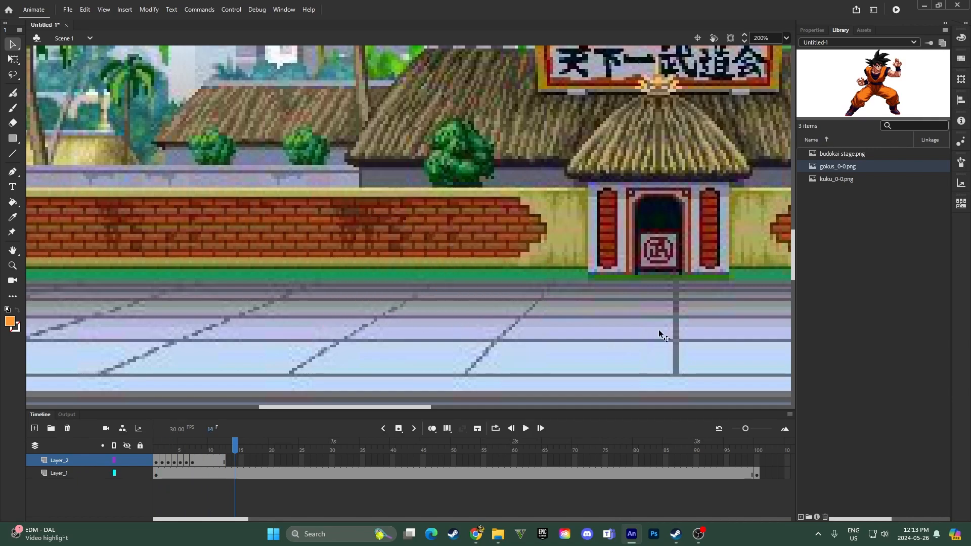
{"action": "left_click_drag", "start_coordinate": [236, 452], "coordinate": [218, 461]}
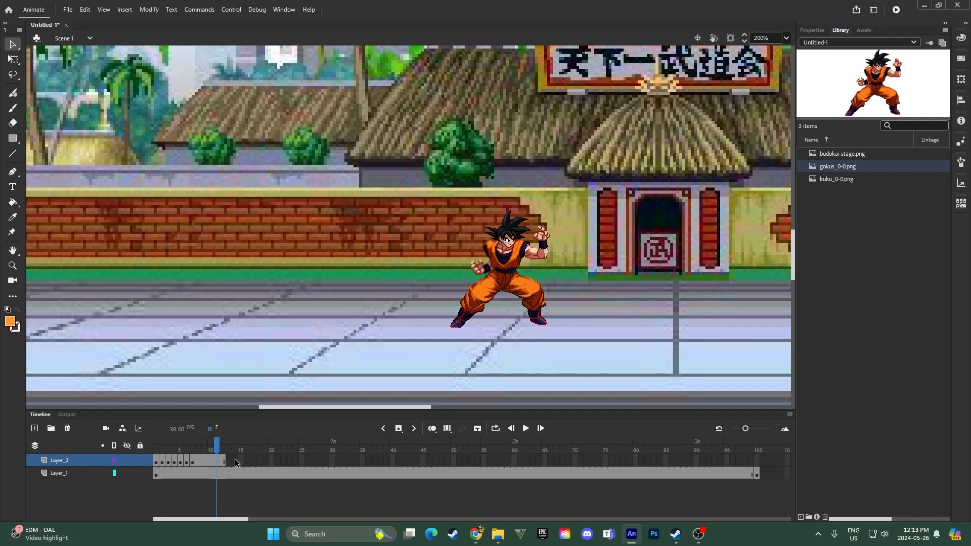
{"action": "left_click", "coordinate": [162, 462]}
{"action": "right_click", "coordinate": [162, 462]}
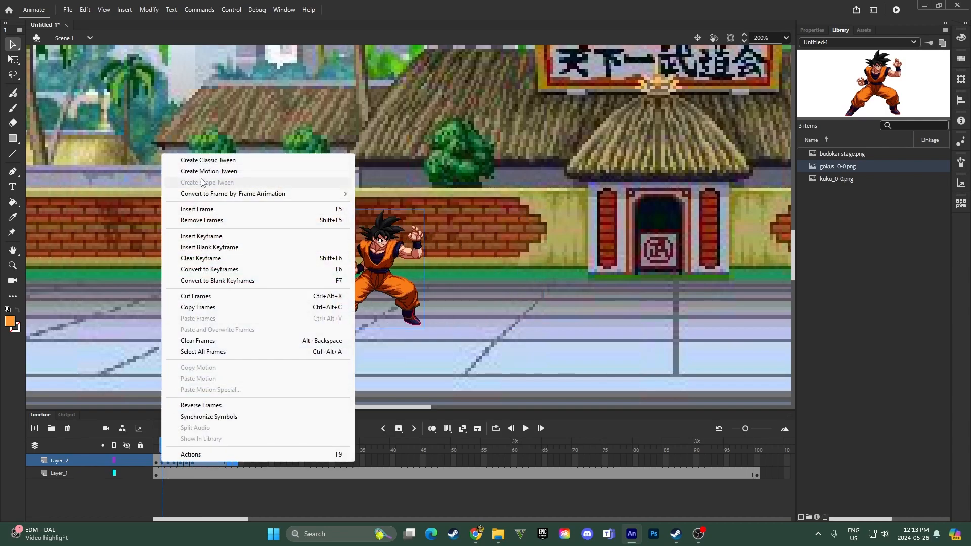
{"action": "left_click", "coordinate": [202, 220]}
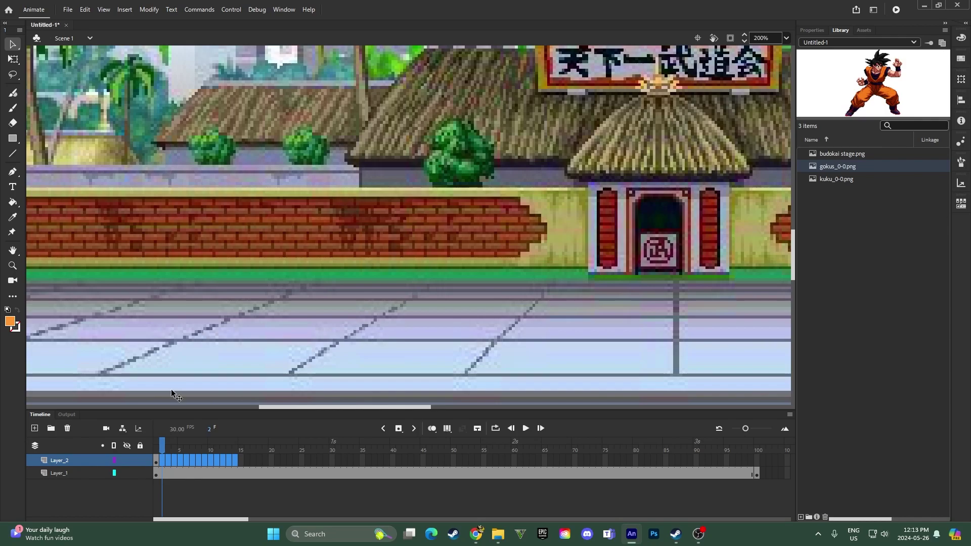
{"action": "left_click", "coordinate": [186, 513]}
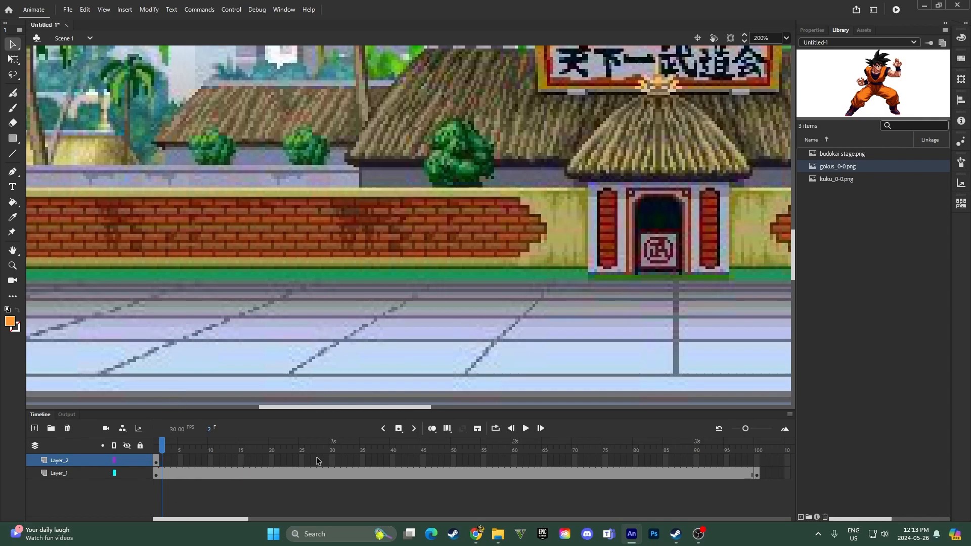
Insert a frame at frame 30 so Goku holds his stance through frame 30
{"action": "left_click", "coordinate": [331, 460]}
{"action": "right_click", "coordinate": [332, 461]}
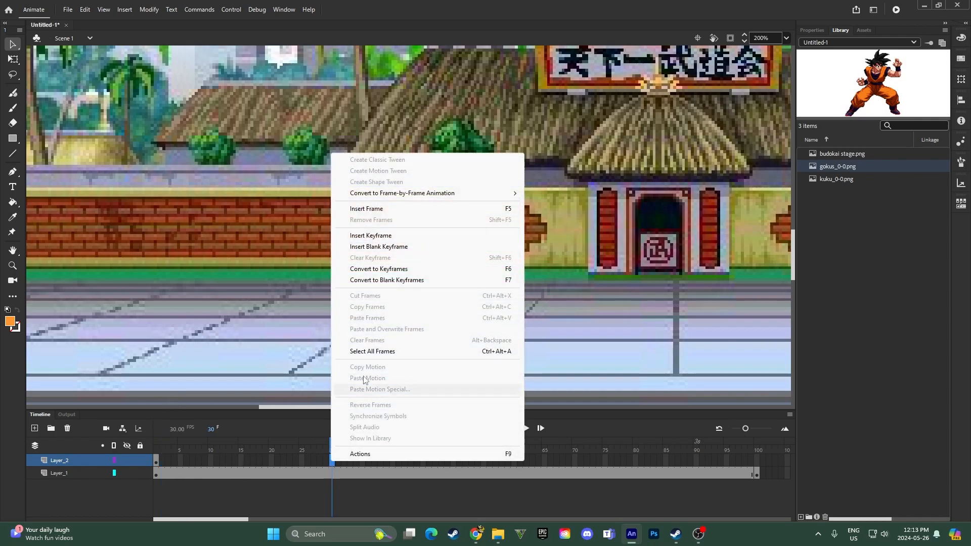
{"action": "left_click", "coordinate": [366, 209]}
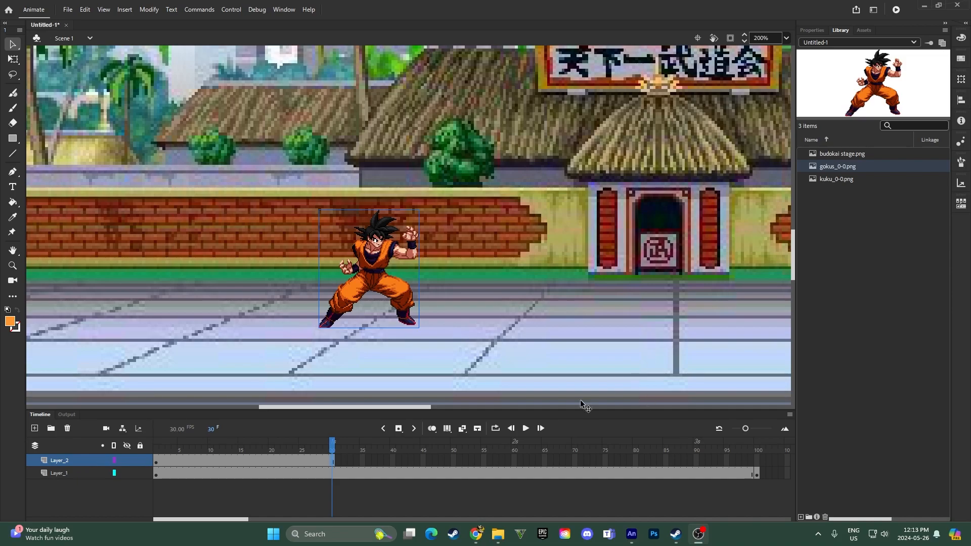
{"action": "left_click", "coordinate": [344, 496]}
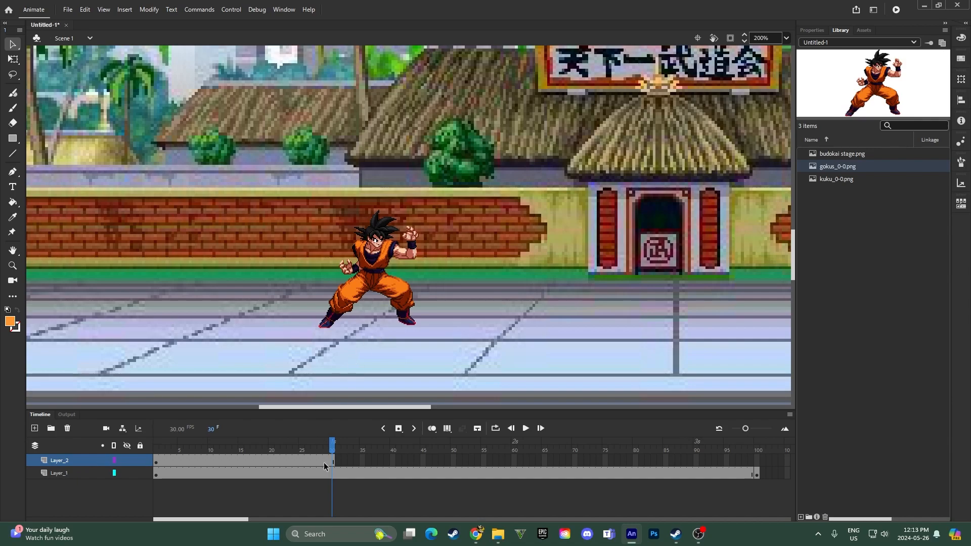
Make frame 31 an empty keyframe and show an onion-skin ghost limited to nearby frames
{"action": "right_click", "coordinate": [337, 461]}
{"action": "left_click", "coordinate": [379, 236]}
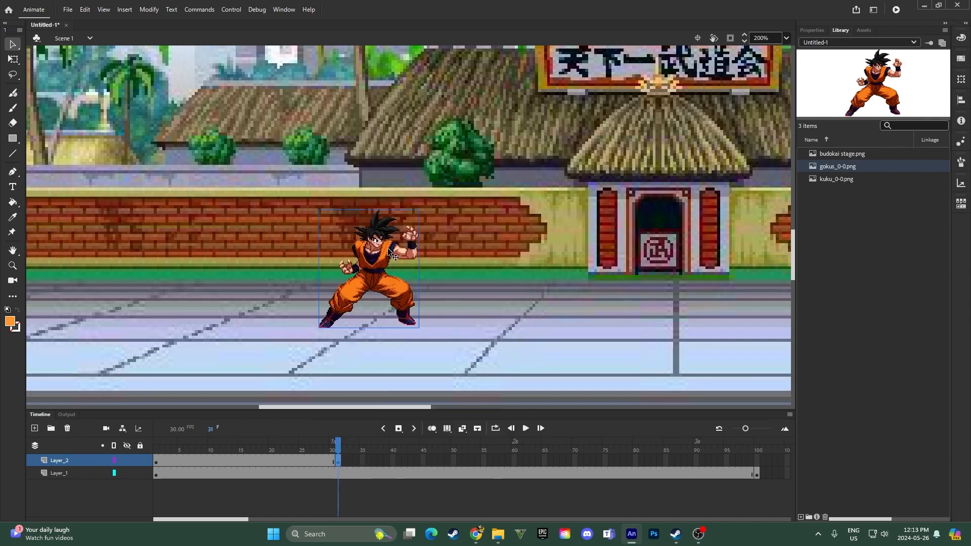
{"action": "left_click", "coordinate": [385, 266]}
{"action": "key", "text": "Delete"}
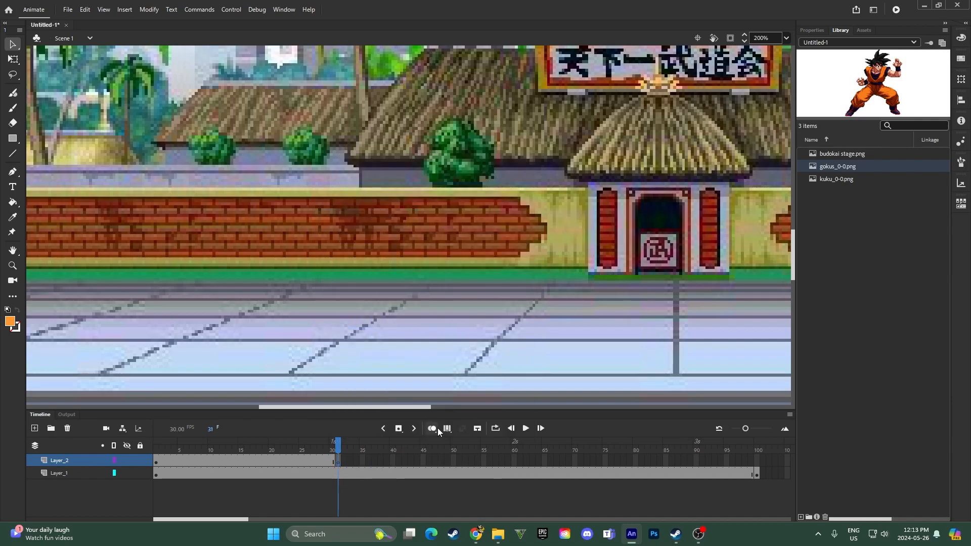
{"action": "left_click", "coordinate": [432, 427]}
{"action": "left_click_drag", "start_coordinate": [369, 450], "coordinate": [342, 455]}
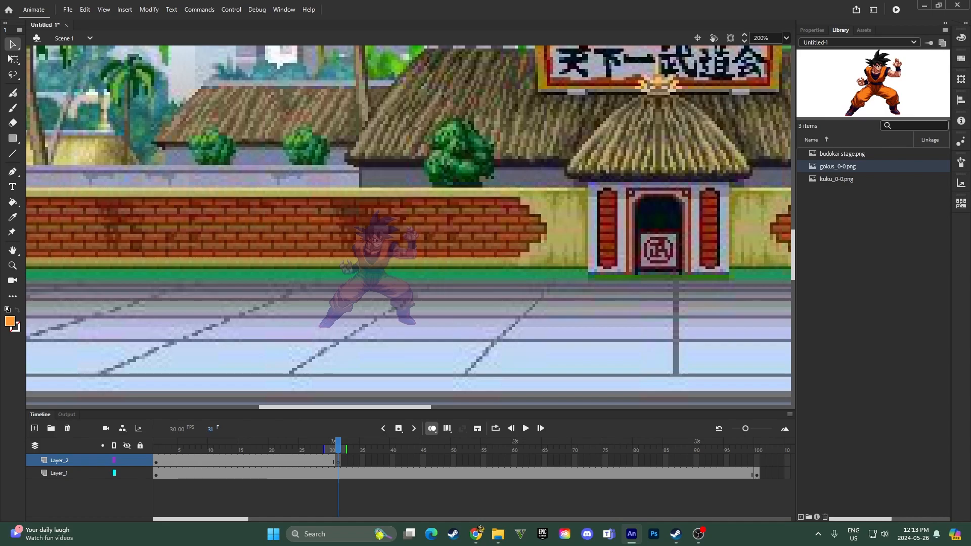
Drag gokus_2000-0.png from the sprite folder onto frame 31 and align it with the ghosted stance
{"action": "left_click", "coordinate": [497, 533]}
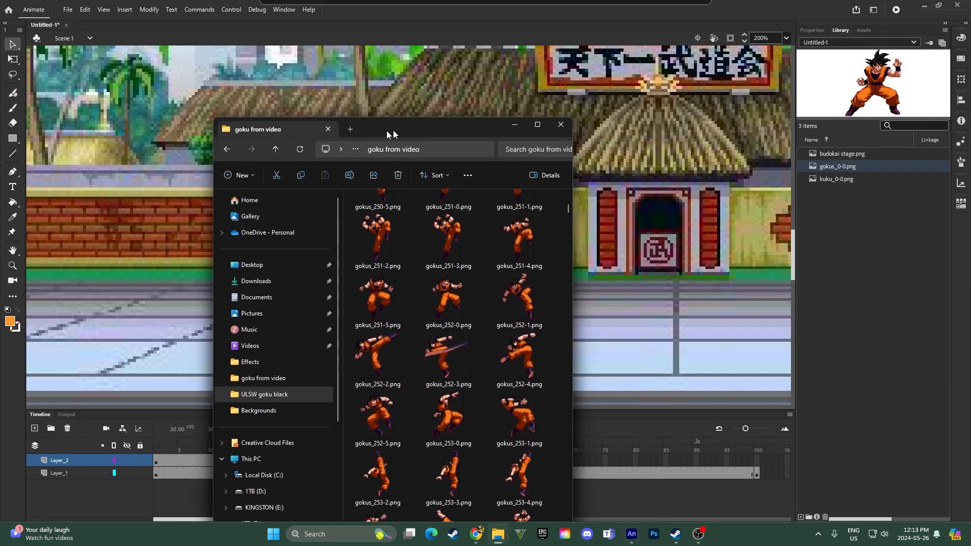
{"action": "mouse_move", "coordinate": [386, 114]}
{"action": "left_mouse_down"}
{"action": "mouse_move", "coordinate": [455, 88]}
{"action": "mouse_move", "coordinate": [970, 99]}
{"action": "left_mouse_up"}
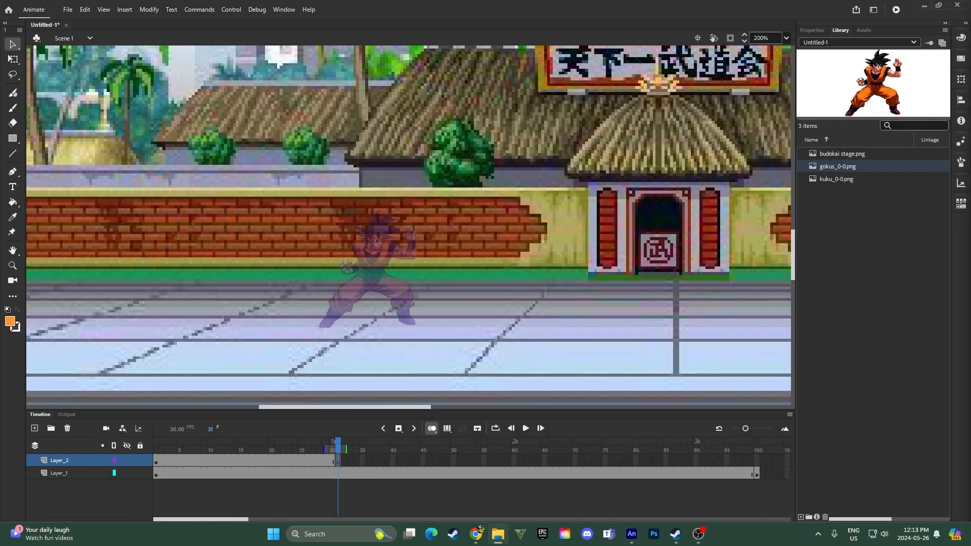
{"action": "mouse_move", "coordinate": [394, 238]}
{"action": "left_mouse_down"}
{"action": "mouse_move", "coordinate": [426, 265]}
{"action": "mouse_move", "coordinate": [386, 229]}
{"action": "mouse_move", "coordinate": [414, 240]}
{"action": "left_mouse_up"}
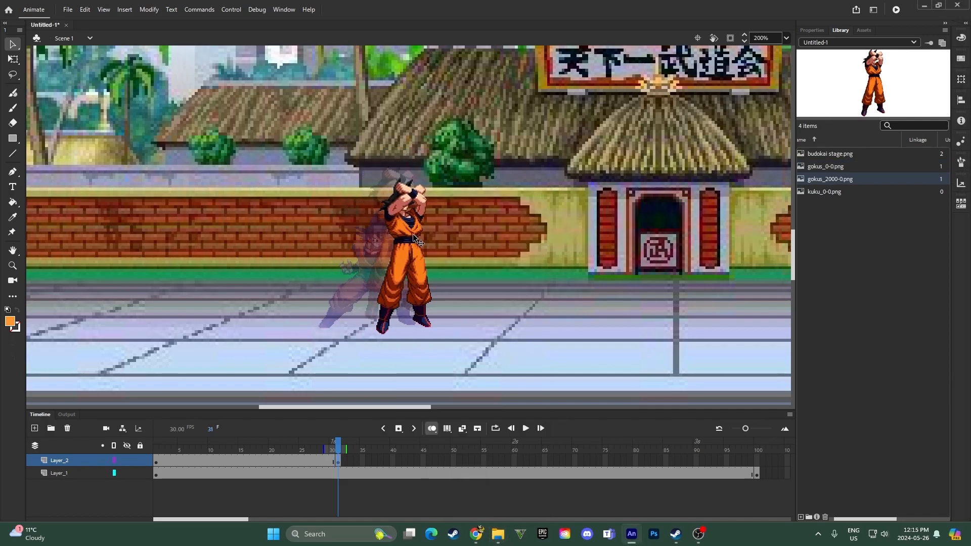
{"action": "mouse_move", "coordinate": [415, 240]}
{"action": "left_mouse_down"}
{"action": "mouse_move", "coordinate": [388, 210]}
{"action": "mouse_move", "coordinate": [357, 236]}
{"action": "left_mouse_up"}
Flip between frames 30 and 31 to compare the stance and arms-raised poses
{"action": "key", "text": "comma"}
{"action": "key", "text": "comma"}
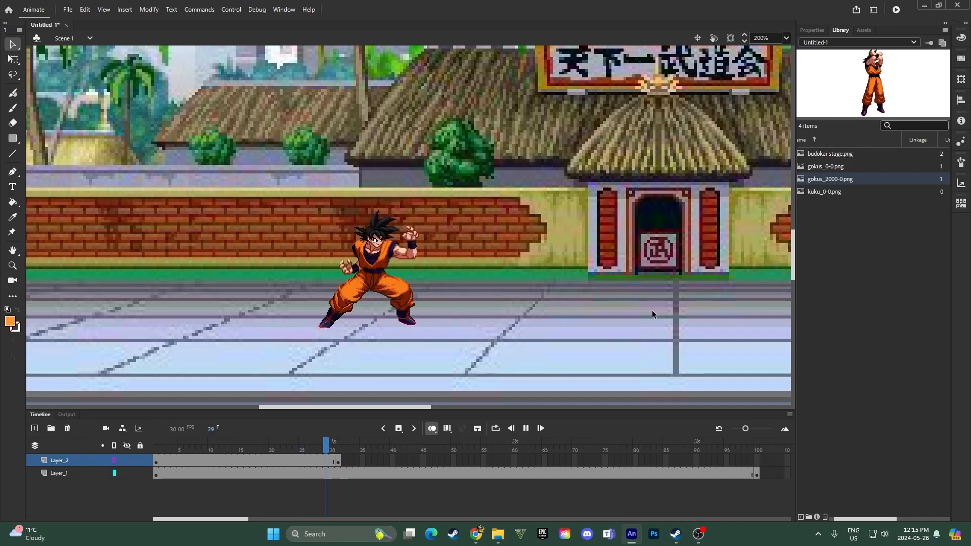
{"action": "left_click", "coordinate": [363, 446]}
{"action": "left_click_drag", "start_coordinate": [357, 446], "coordinate": [338, 446]}
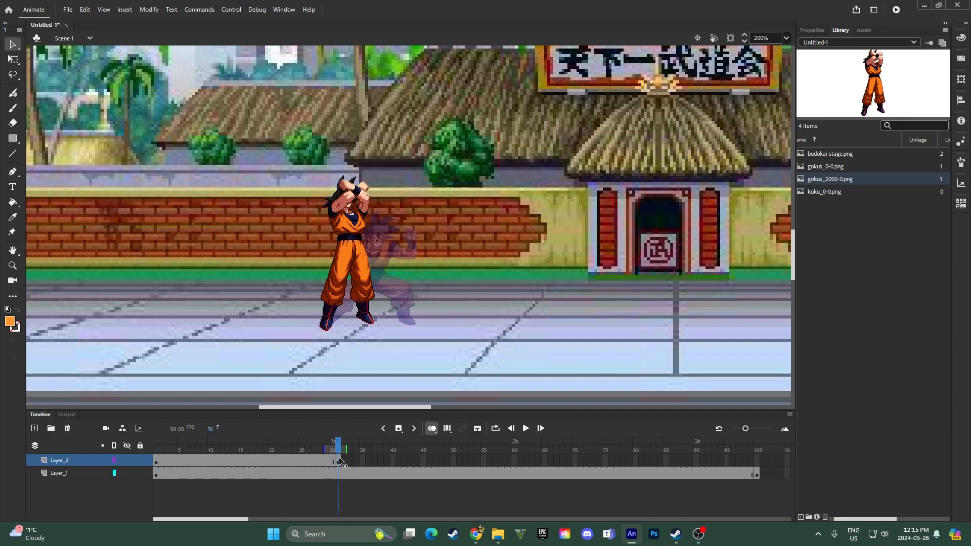
{"action": "key", "text": "comma"}
{"action": "key", "text": "period"}
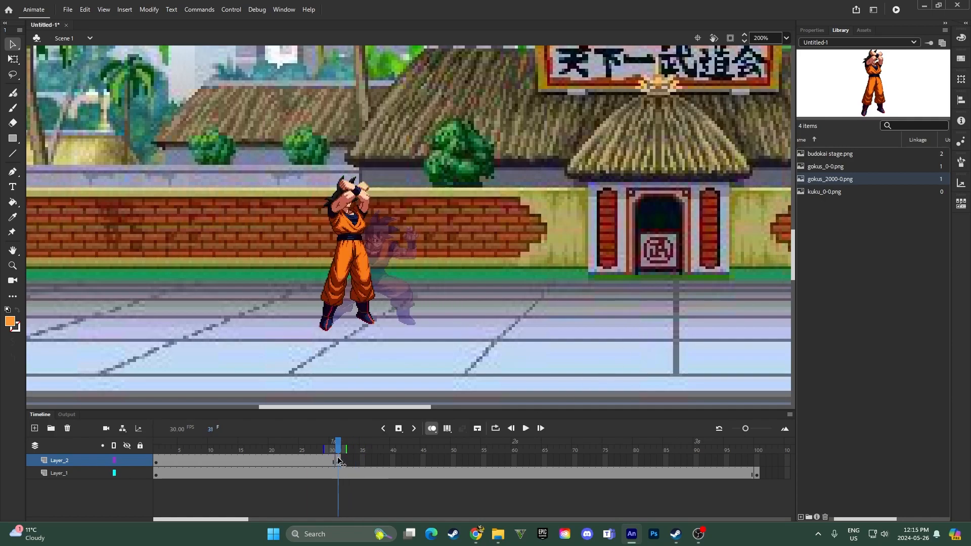
{"action": "key", "text": "comma"}
{"action": "key", "text": "period"}
{"action": "key", "text": "comma"}
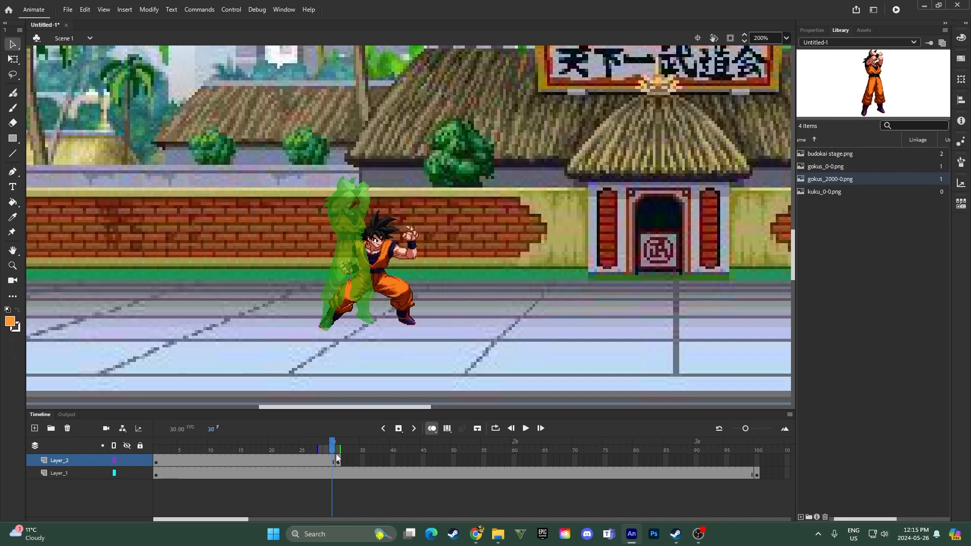
Insert a keyframe at frame 31 repeating Goku's fighting stance
{"action": "left_click", "coordinate": [335, 460]}
{"action": "right_click", "coordinate": [332, 460]}
{"action": "left_click", "coordinate": [425, 245]}
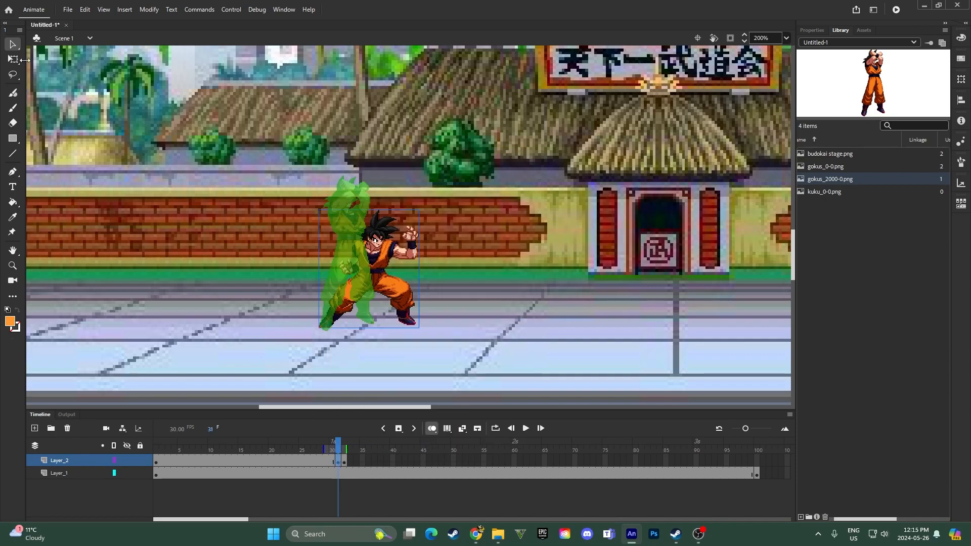
With Free Transform, pivot on Goku's torso and skew the frame 31 stance to lean left
{"action": "left_click", "coordinate": [13, 60]}
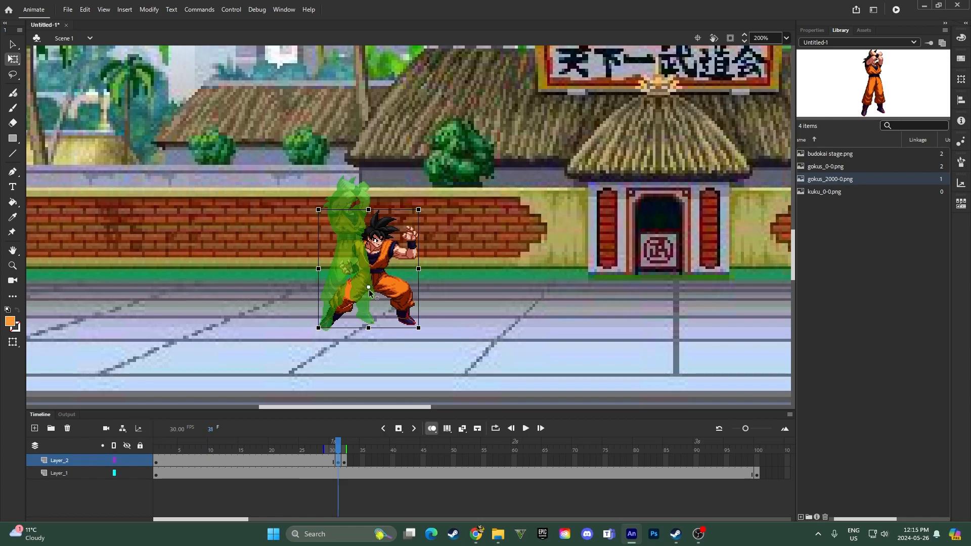
{"action": "left_click_drag", "start_coordinate": [351, 275], "coordinate": [381, 272]}
{"action": "left_click_drag", "start_coordinate": [390, 207], "coordinate": [384, 206]}
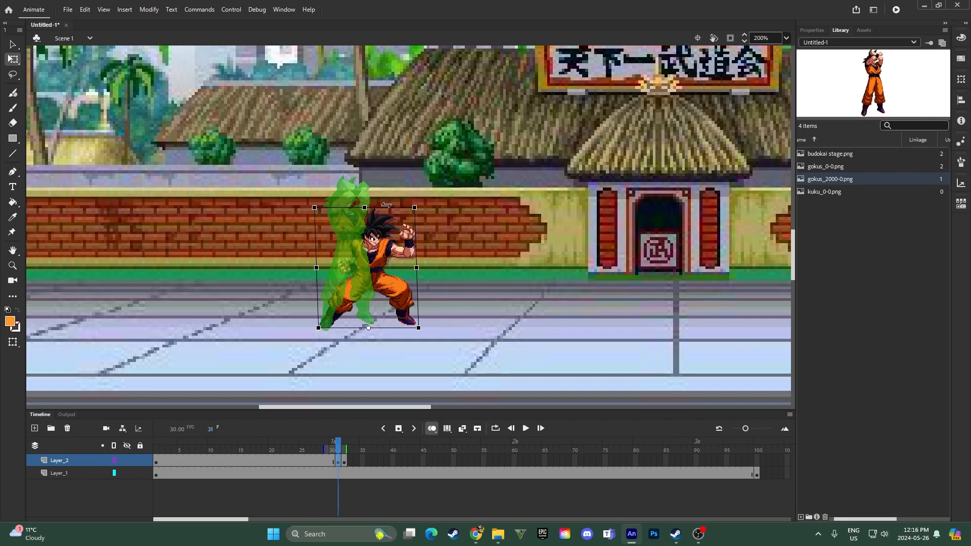
{"action": "left_click_drag", "start_coordinate": [338, 451], "coordinate": [334, 452]}
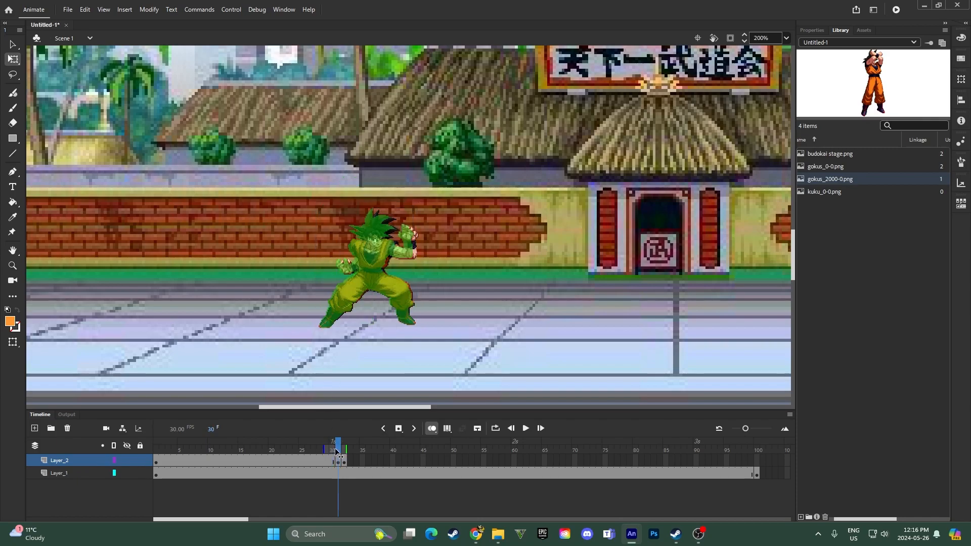
{"action": "left_click", "coordinate": [369, 448]}
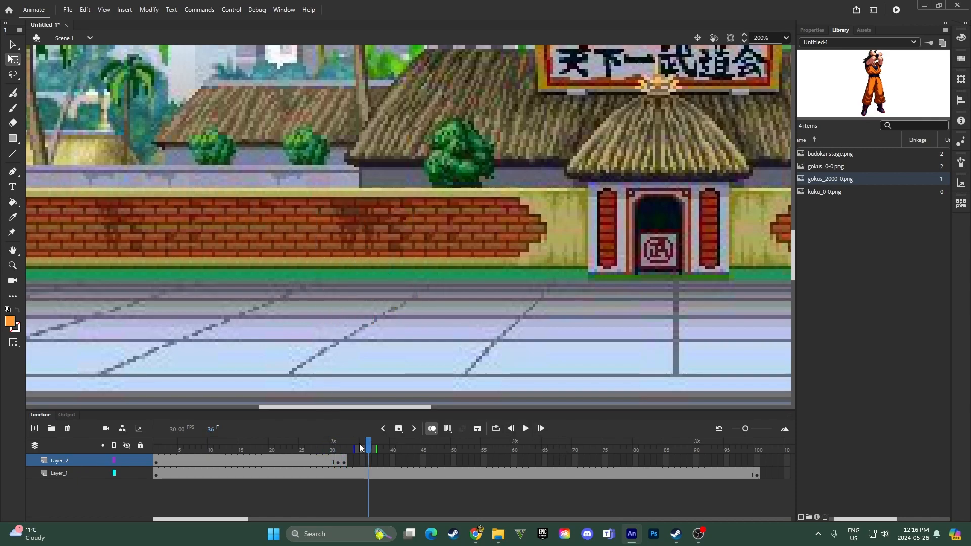
{"action": "left_click_drag", "start_coordinate": [366, 452], "coordinate": [346, 462]}
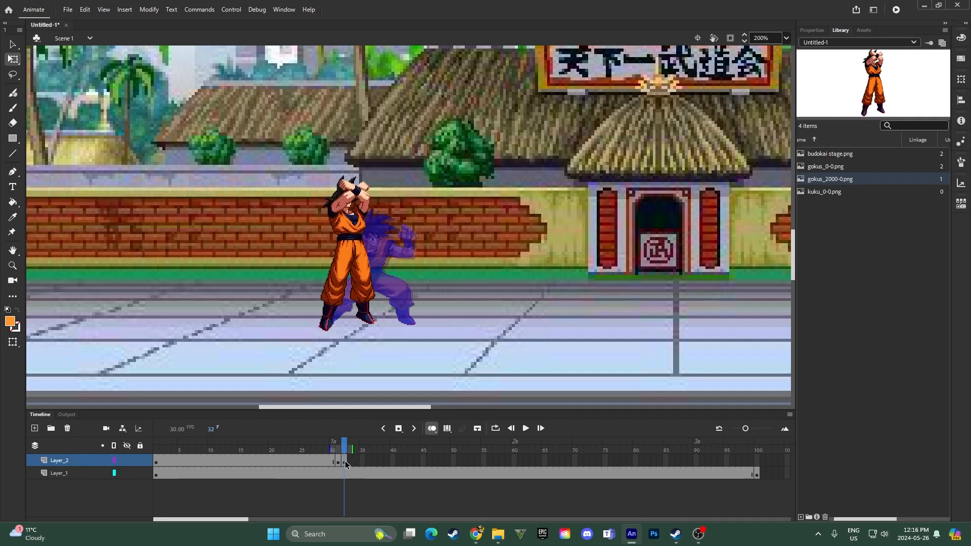
Hold the arms-raised pose an extra frame and tilt it slightly right about the feet, then review
{"action": "left_click", "coordinate": [350, 463]}
{"action": "right_click", "coordinate": [351, 461]}
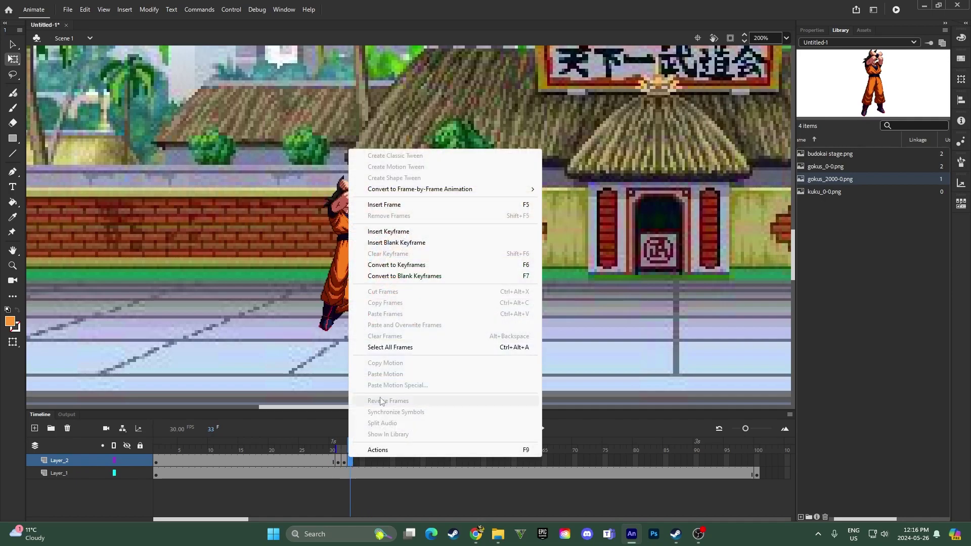
{"action": "left_click", "coordinate": [384, 205]}
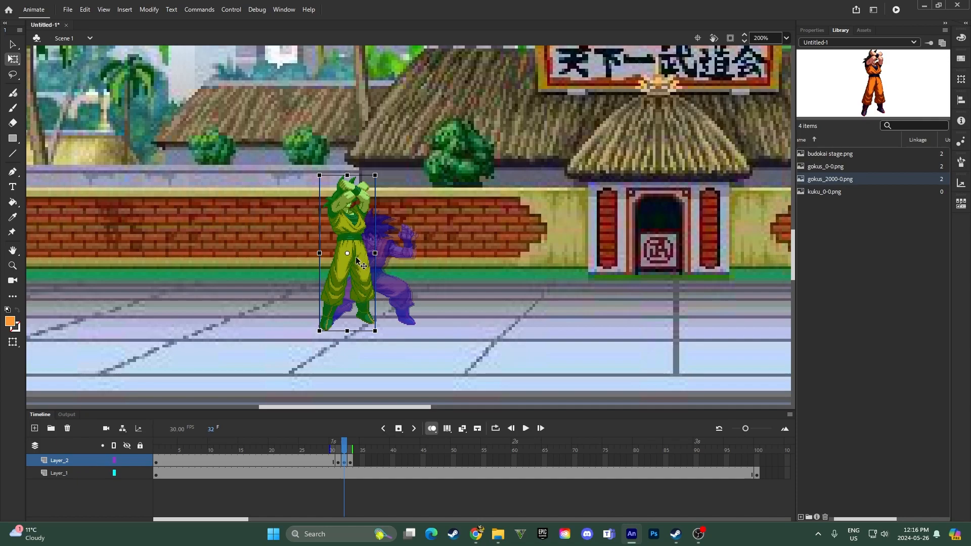
{"action": "left_click_drag", "start_coordinate": [347, 261], "coordinate": [347, 331]}
{"action": "left_click_drag", "start_coordinate": [353, 175], "coordinate": [349, 184]}
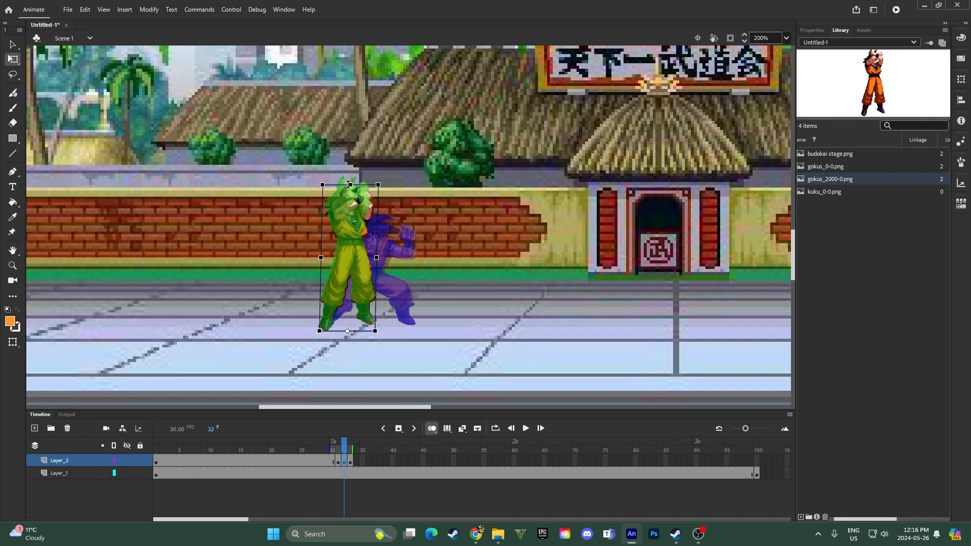
{"action": "left_click", "coordinate": [432, 429]}
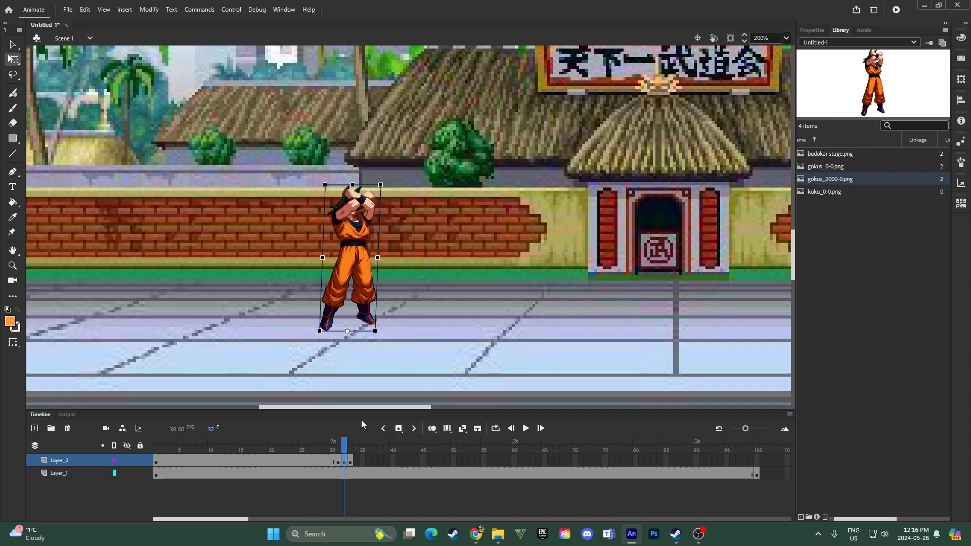
{"action": "mouse_move", "coordinate": [344, 452]}
{"action": "left_mouse_down"}
{"action": "mouse_move", "coordinate": [379, 452]}
{"action": "mouse_move", "coordinate": [348, 452]}
{"action": "mouse_move", "coordinate": [351, 478]}
{"action": "left_mouse_up"}
Insert a blank keyframe at frame 34 and place the next Goku image aligned to the ghosted pose
{"action": "right_click", "coordinate": [349, 462]}
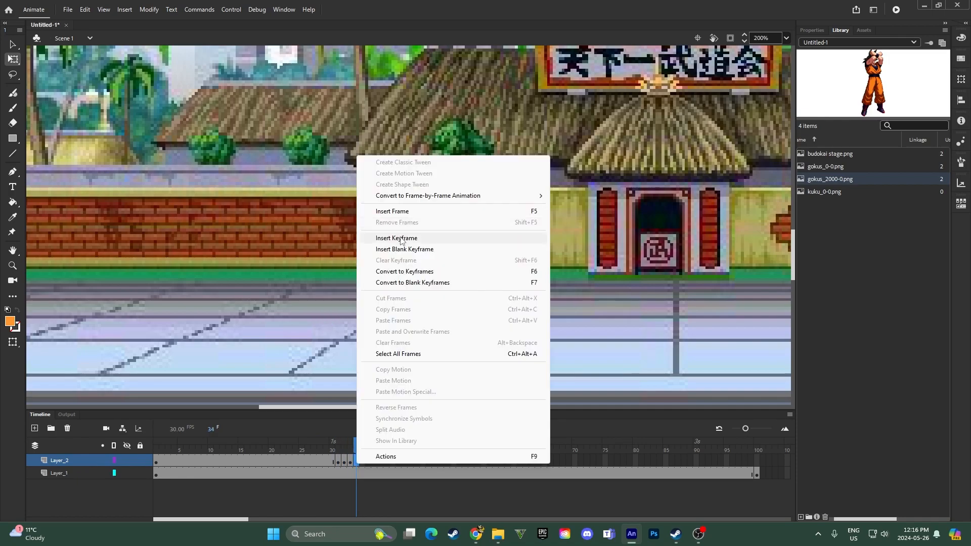
{"action": "left_click", "coordinate": [357, 241]}
{"action": "key", "text": "Delete"}
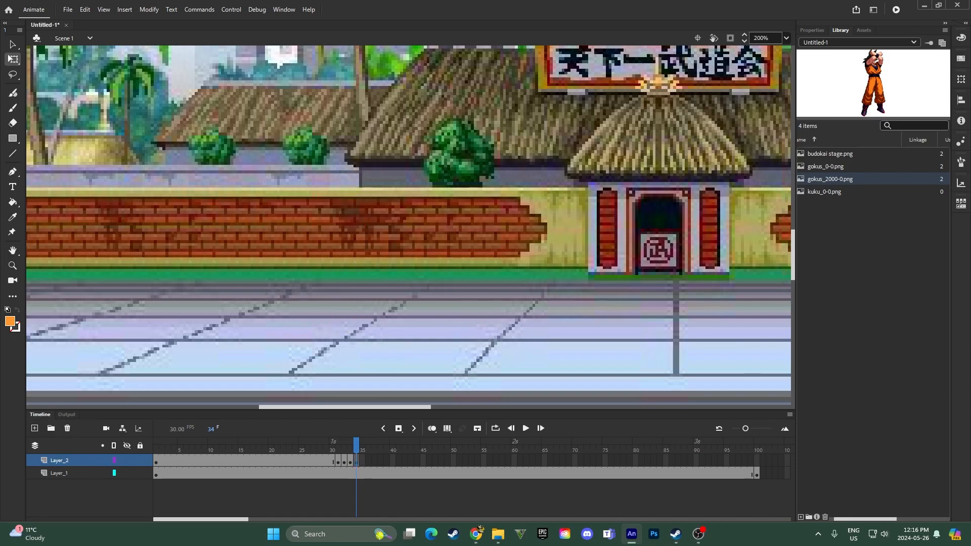
{"action": "mouse_move", "coordinate": [466, 258]}
{"action": "left_mouse_down"}
{"action": "mouse_move", "coordinate": [410, 229]}
{"action": "mouse_move", "coordinate": [343, 258]}
{"action": "left_mouse_up"}
{"action": "left_click", "coordinate": [432, 428]}
{"action": "left_click", "coordinate": [349, 447]}
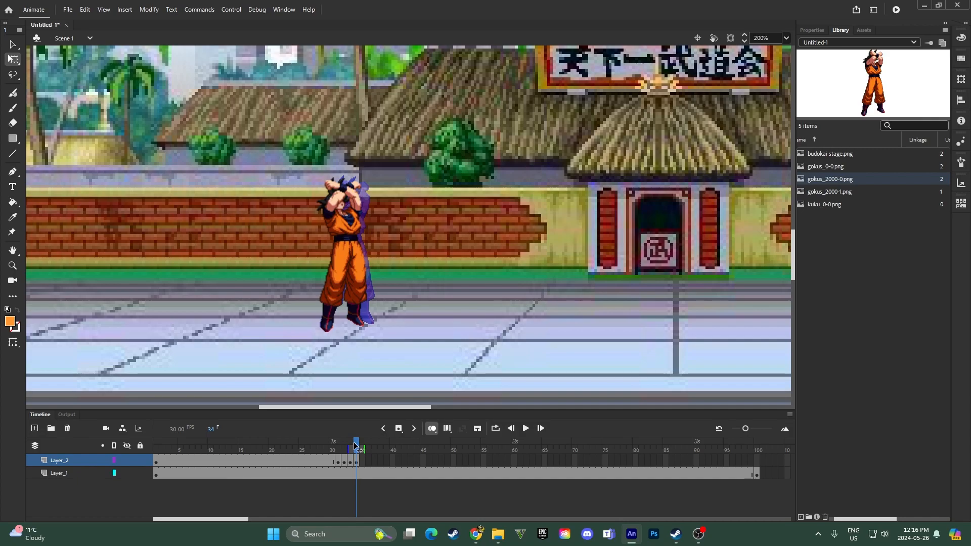
{"action": "left_click", "coordinate": [432, 428]}
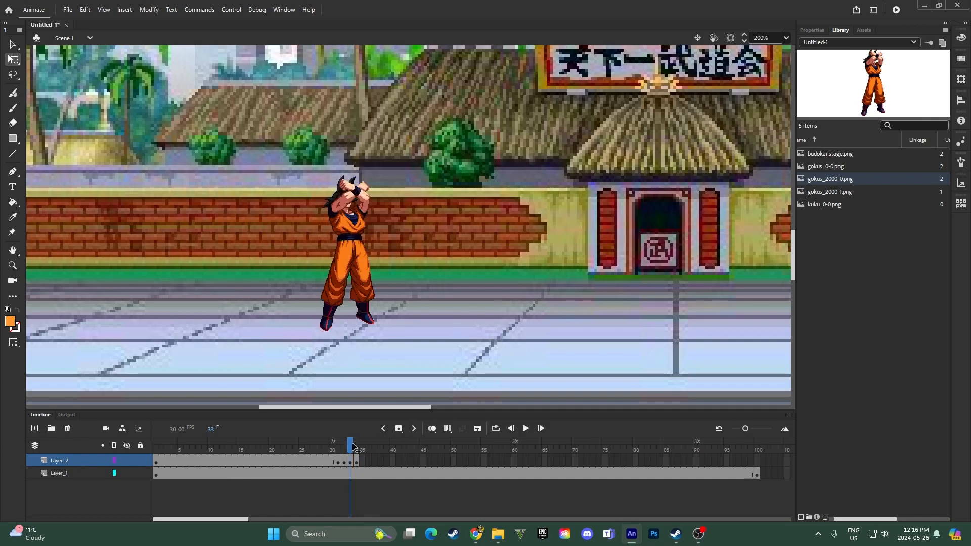
Place gokus_2000-2.png on frame 35 and turn off smoothing in its library bitmap properties
{"action": "left_click_drag", "start_coordinate": [355, 446], "coordinate": [363, 446]}
{"action": "left_click_drag", "start_coordinate": [829, 205], "coordinate": [380, 280]}
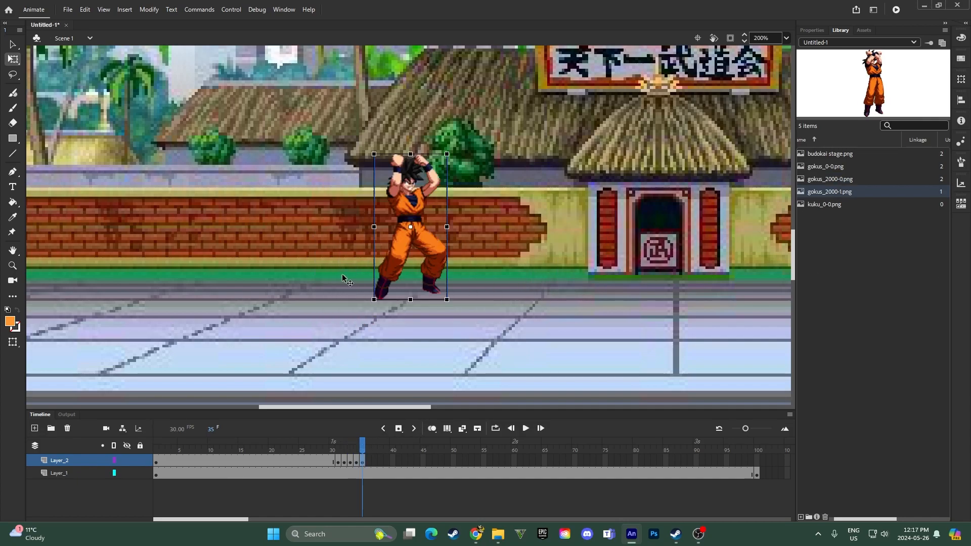
{"action": "mouse_move", "coordinate": [425, 227]}
{"action": "left_mouse_down"}
{"action": "mouse_move", "coordinate": [393, 215]}
{"action": "mouse_move", "coordinate": [378, 235]}
{"action": "left_mouse_up"}
{"action": "right_click", "coordinate": [364, 233]}
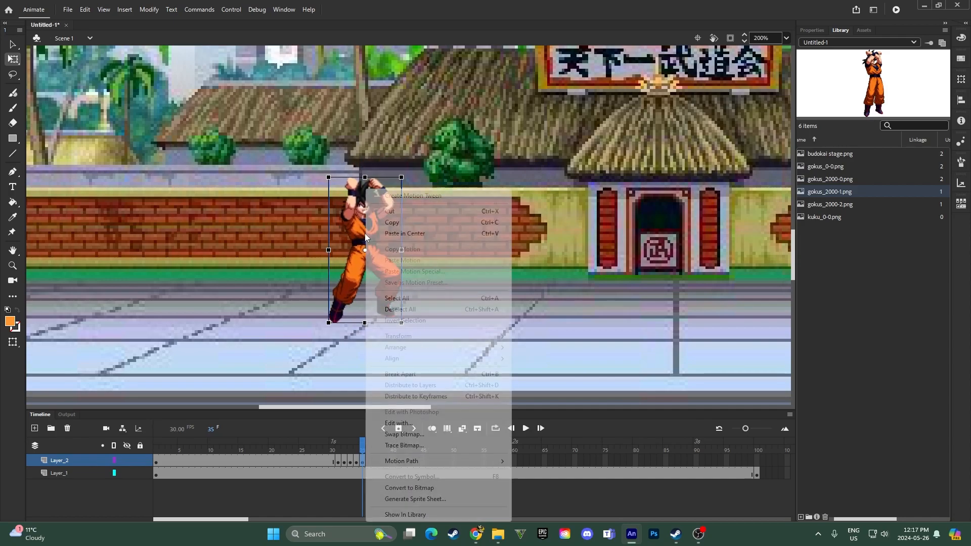
{"action": "left_click", "coordinate": [437, 516]}
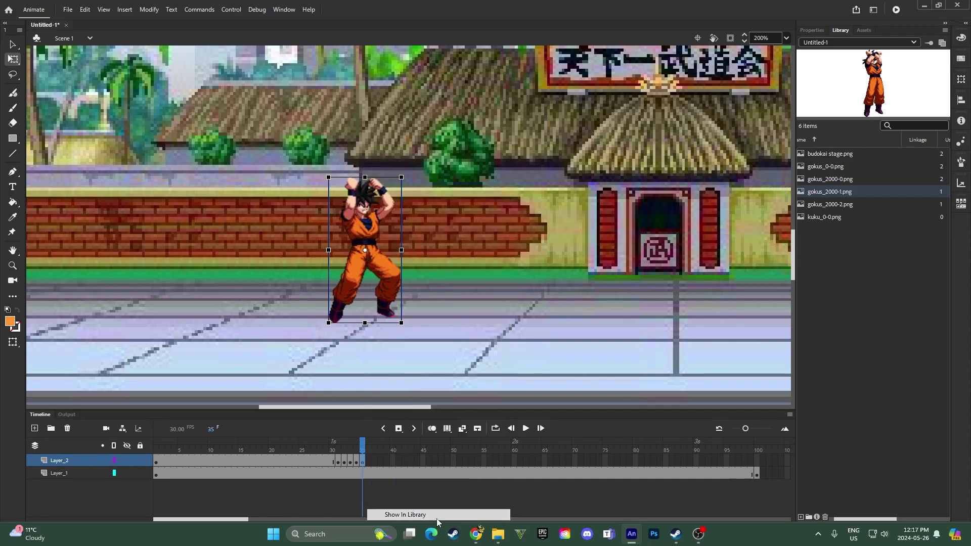
{"action": "right_click", "coordinate": [824, 209]}
{"action": "left_click", "coordinate": [861, 363]}
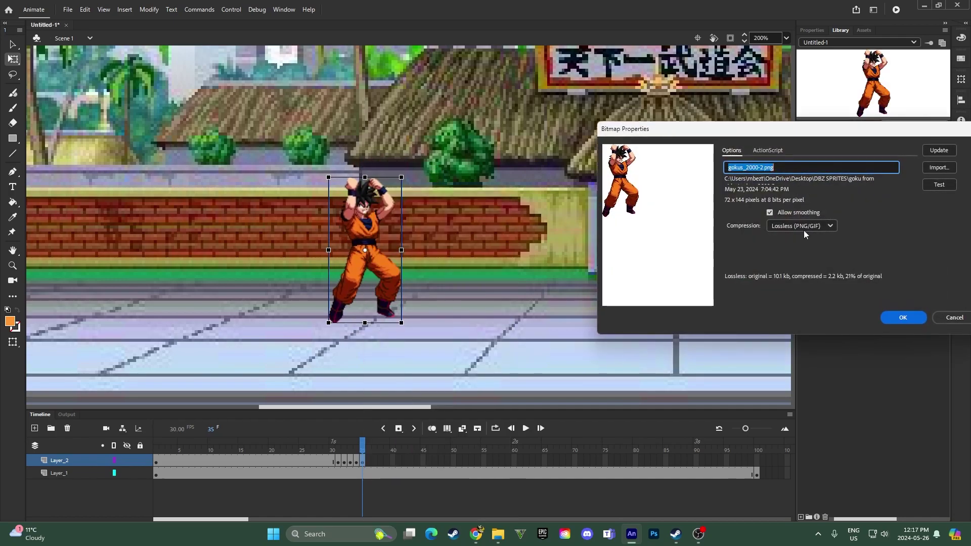
{"action": "left_click", "coordinate": [771, 213]}
{"action": "left_click", "coordinate": [902, 317]}
Insert a keyframe at frame 35 with F6 and select Goku's arms-raised sprite
{"action": "left_click", "coordinate": [357, 445]}
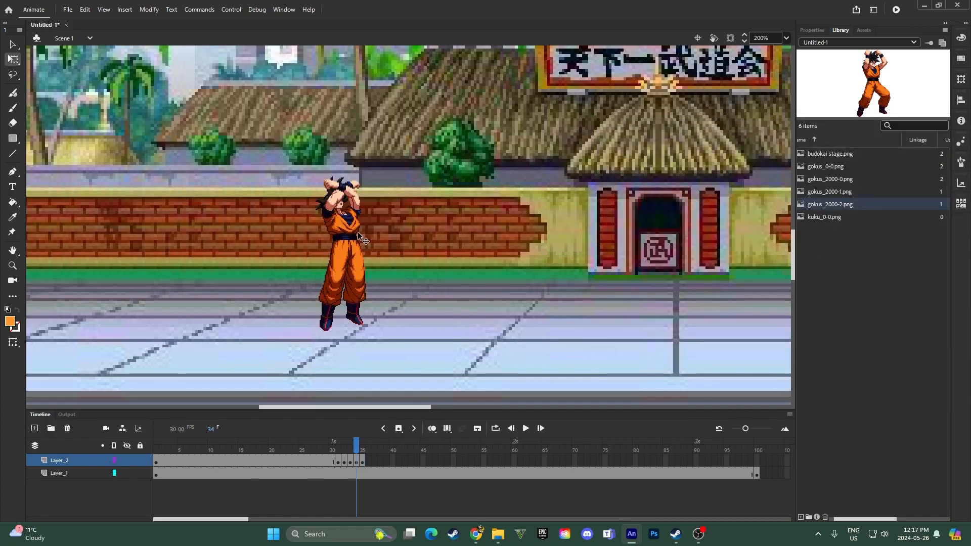
{"action": "left_click", "coordinate": [363, 461]}
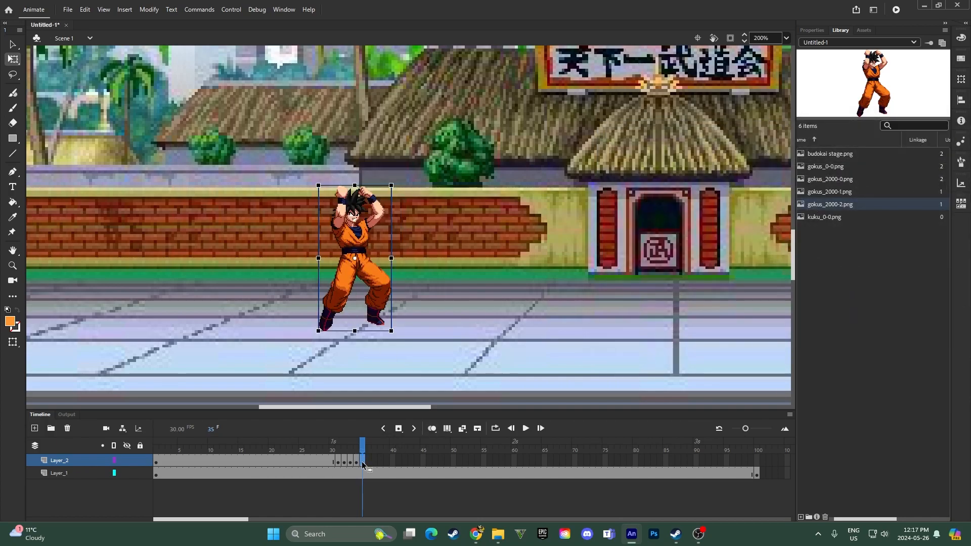
{"action": "key", "text": "F6"}
{"action": "left_click", "coordinate": [365, 462]}
Add a keyframe at frame 37 and shift it later, scrubbing to check the poses
{"action": "left_click", "coordinate": [374, 462]}
{"action": "key", "text": "F6"}
{"action": "mouse_move", "coordinate": [374, 446]}
{"action": "left_mouse_down"}
{"action": "mouse_move", "coordinate": [351, 445]}
{"action": "mouse_move", "coordinate": [358, 464]}
{"action": "left_mouse_up"}
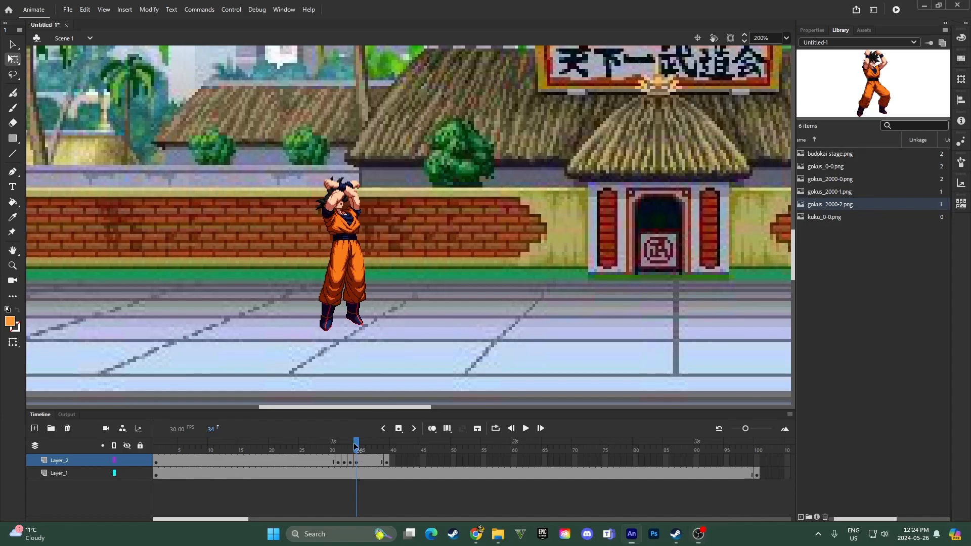
{"action": "left_click_drag", "start_coordinate": [355, 445], "coordinate": [357, 449]}
Make frame 35 a keyframe and skew Goku's charging pose slightly to the left
{"action": "right_click", "coordinate": [362, 459]}
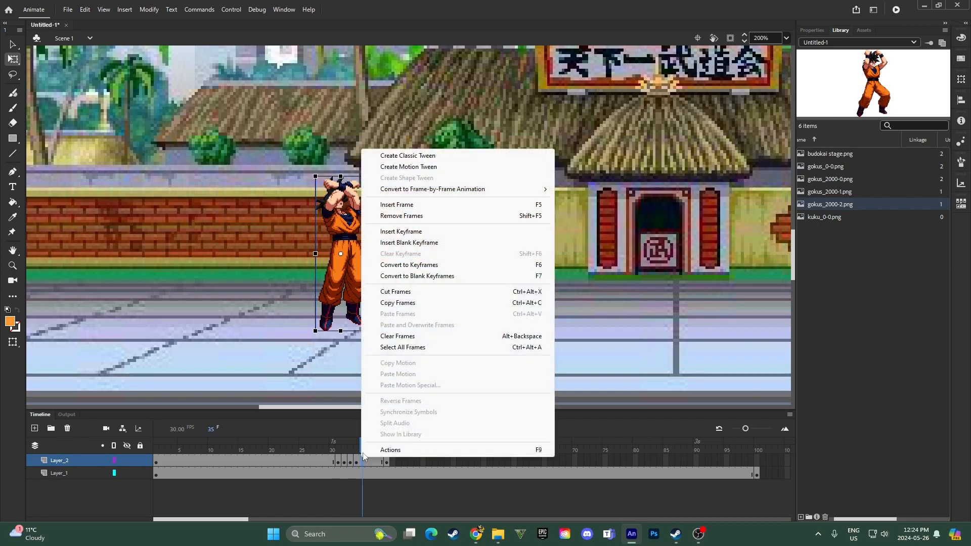
{"action": "left_click", "coordinate": [425, 232]}
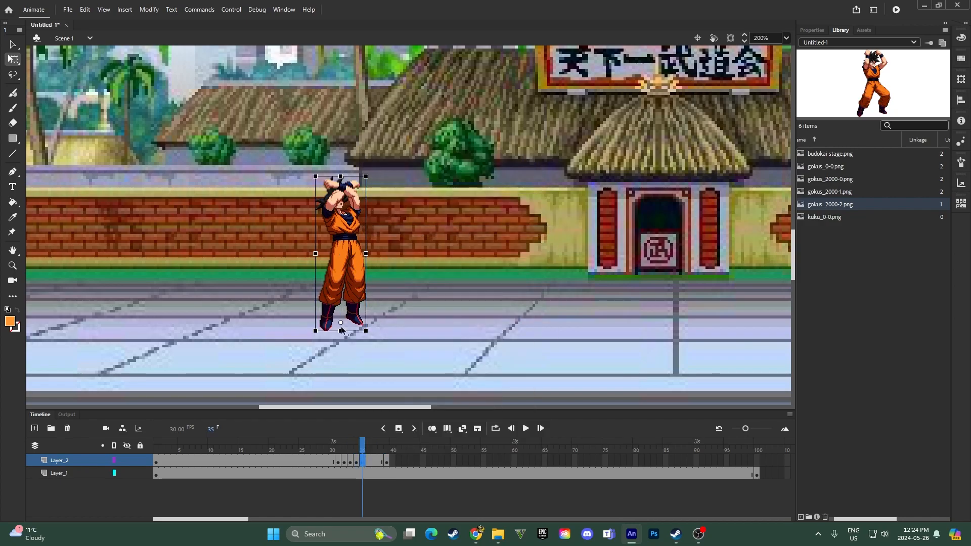
{"action": "left_click_drag", "start_coordinate": [353, 177], "coordinate": [349, 176]}
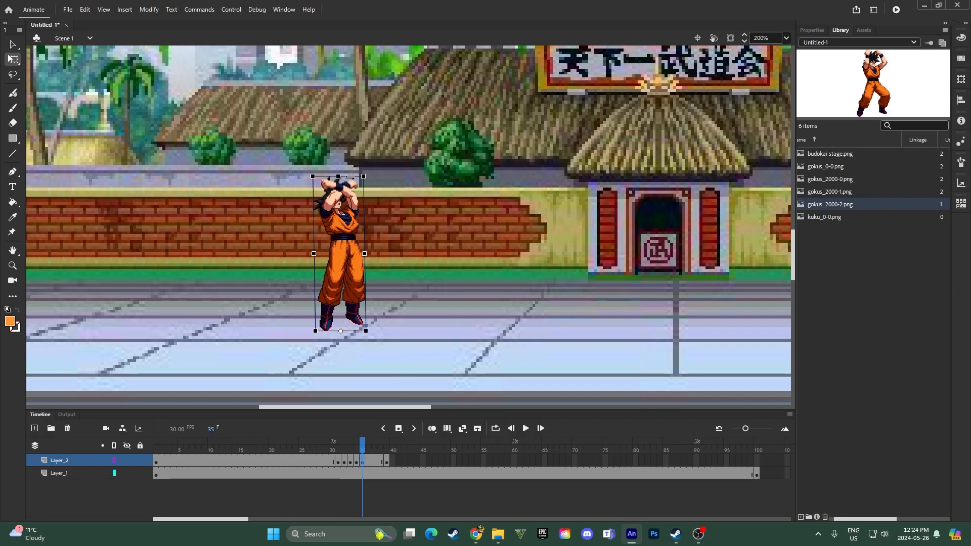
{"action": "left_click", "coordinate": [349, 341]}
Make frame 38 a keyframe with Goku skewed slightly right, then review the shake
{"action": "left_click_drag", "start_coordinate": [362, 447], "coordinate": [374, 448]}
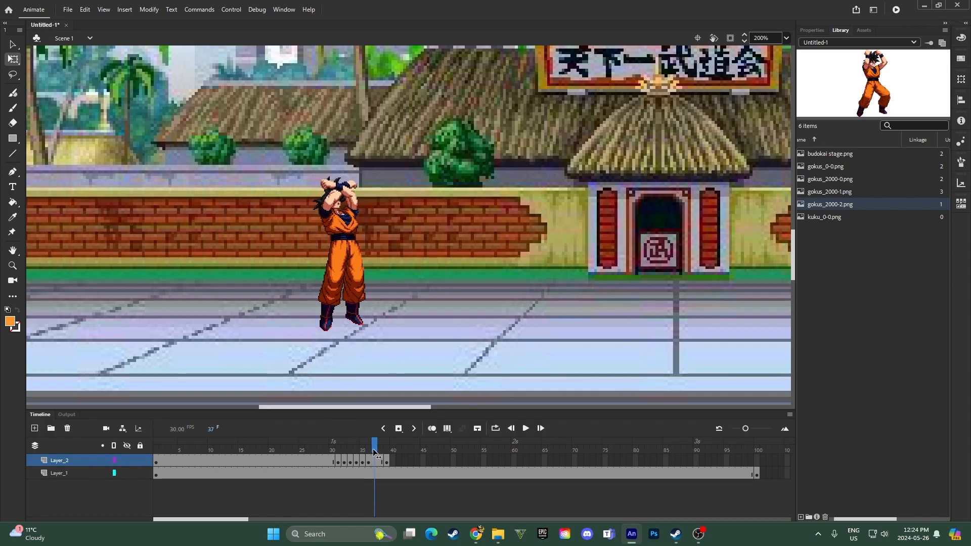
{"action": "left_click", "coordinate": [380, 455]}
{"action": "right_click", "coordinate": [383, 460]}
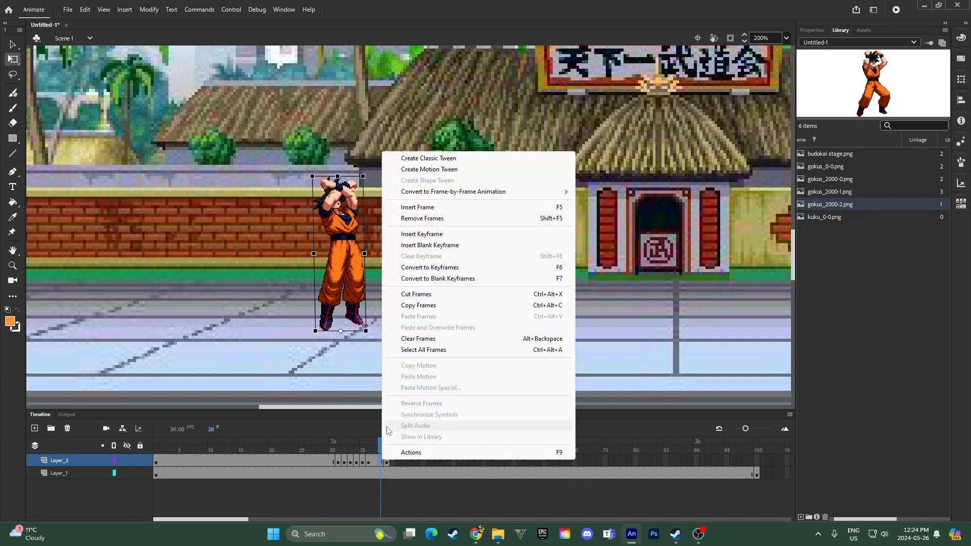
{"action": "left_click", "coordinate": [422, 233]}
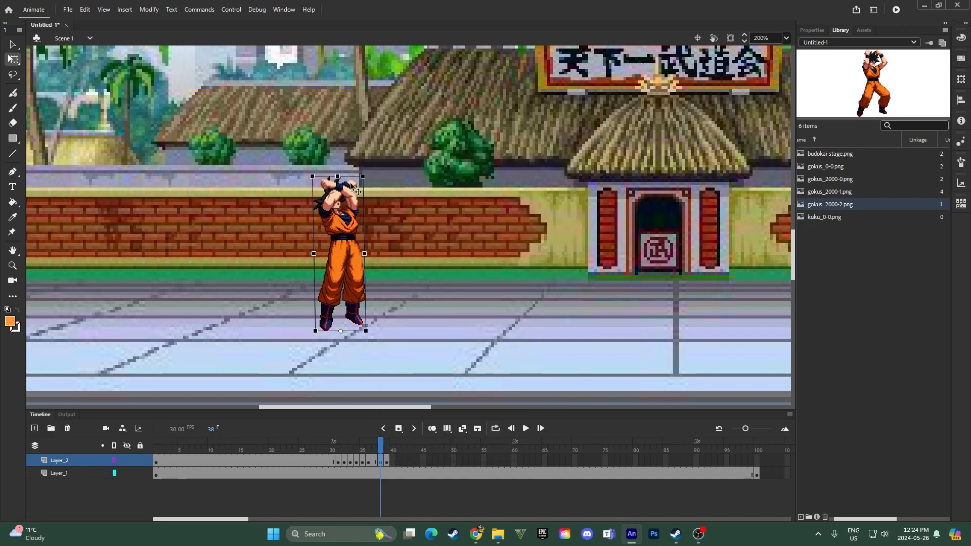
{"action": "left_click_drag", "start_coordinate": [338, 177], "coordinate": [346, 178]}
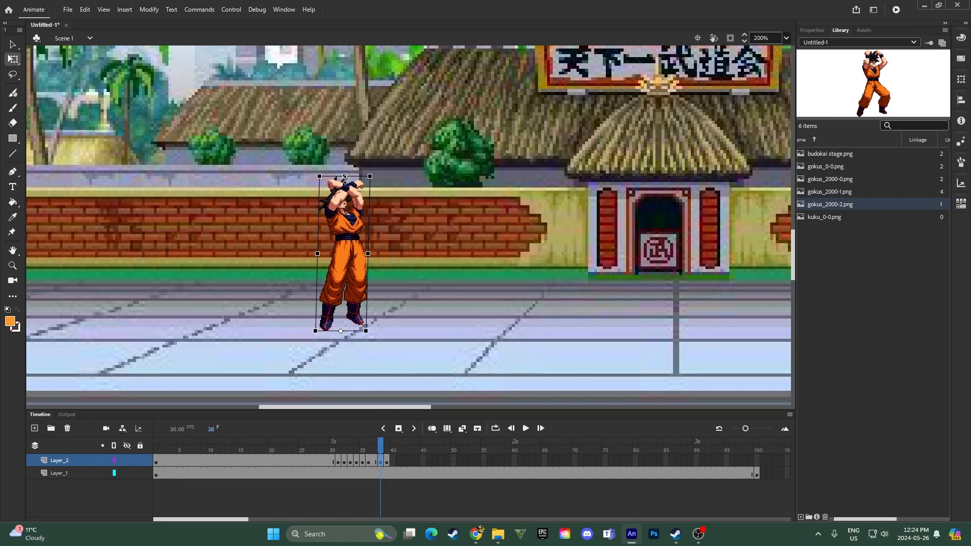
{"action": "mouse_move", "coordinate": [381, 444]}
{"action": "left_mouse_down"}
{"action": "mouse_move", "coordinate": [351, 448]}
{"action": "mouse_move", "coordinate": [404, 450]}
{"action": "mouse_move", "coordinate": [382, 449]}
{"action": "mouse_move", "coordinate": [389, 466]}
{"action": "left_mouse_up"}
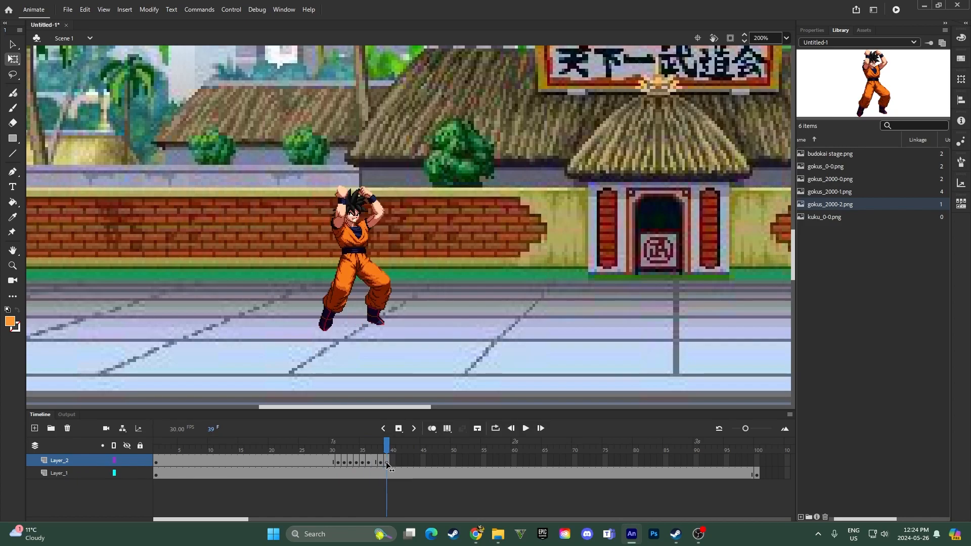
Keyframe frame 40, delete the old Goku and drop the Super Saiyan Blue sprite on stage
{"action": "left_click", "coordinate": [393, 463]}
{"action": "right_click", "coordinate": [394, 462]}
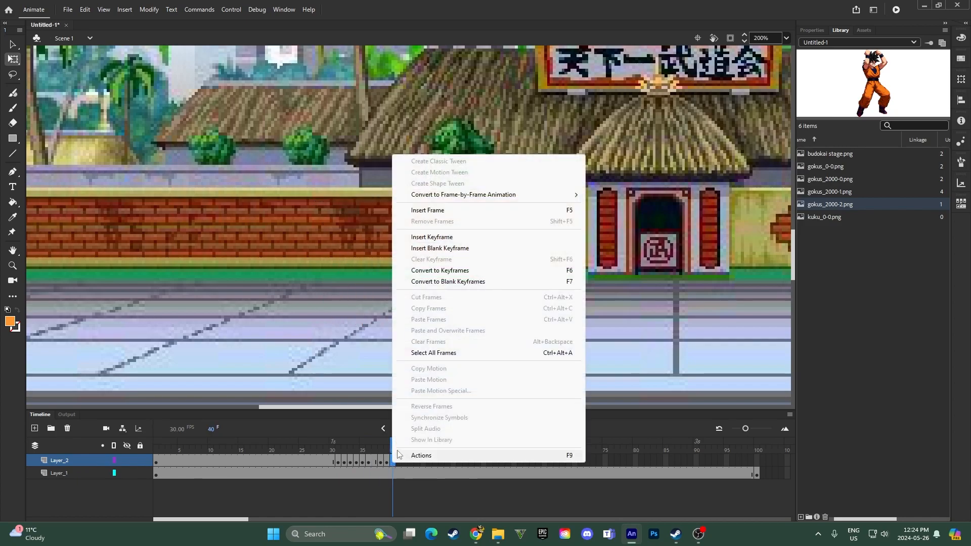
{"action": "left_click", "coordinate": [431, 236]}
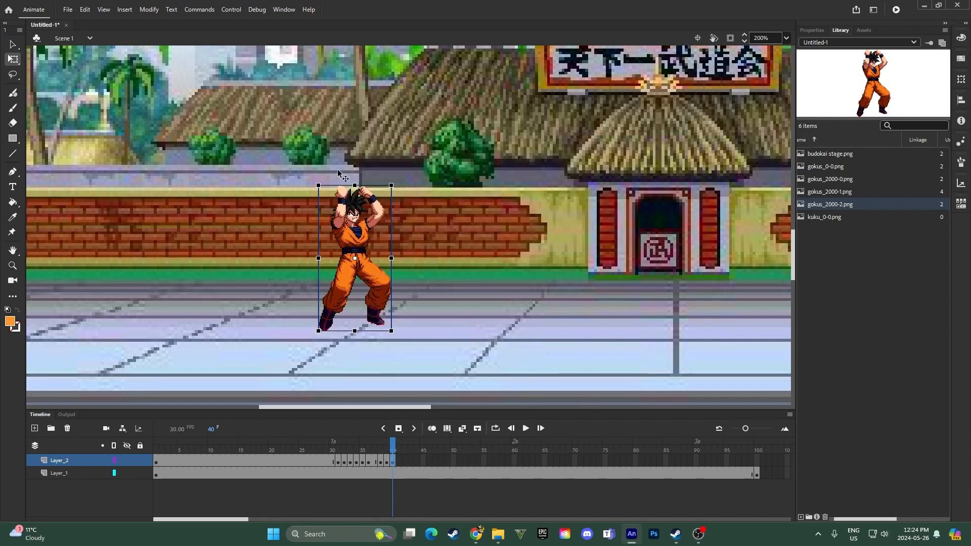
{"action": "key", "text": "Delete"}
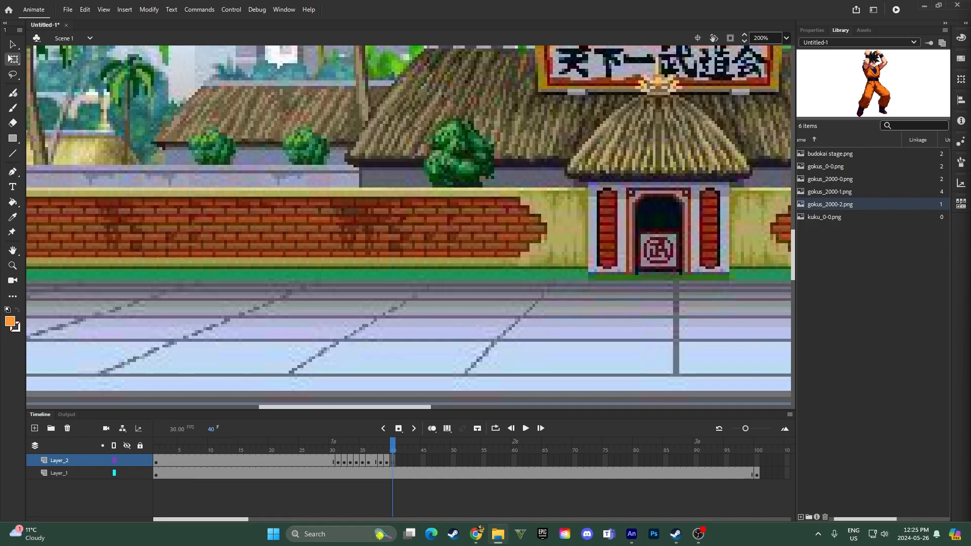
{"action": "left_click_drag", "start_coordinate": [830, 217], "coordinate": [395, 228]}
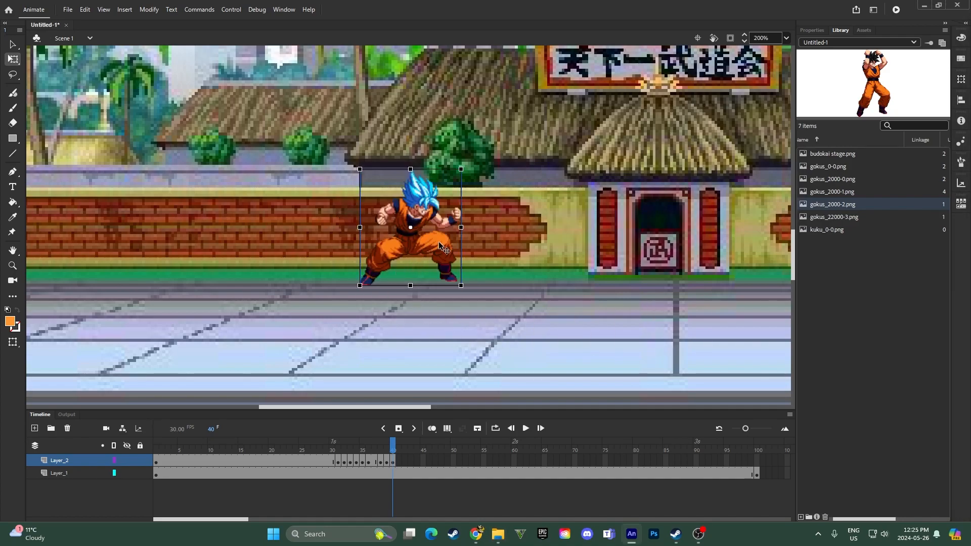
Place gokus_22000-3.png again and move blue-haired Goku down onto the floor
{"action": "right_click", "coordinate": [432, 190]}
{"action": "left_click", "coordinate": [472, 514]}
{"action": "right_click", "coordinate": [858, 218]}
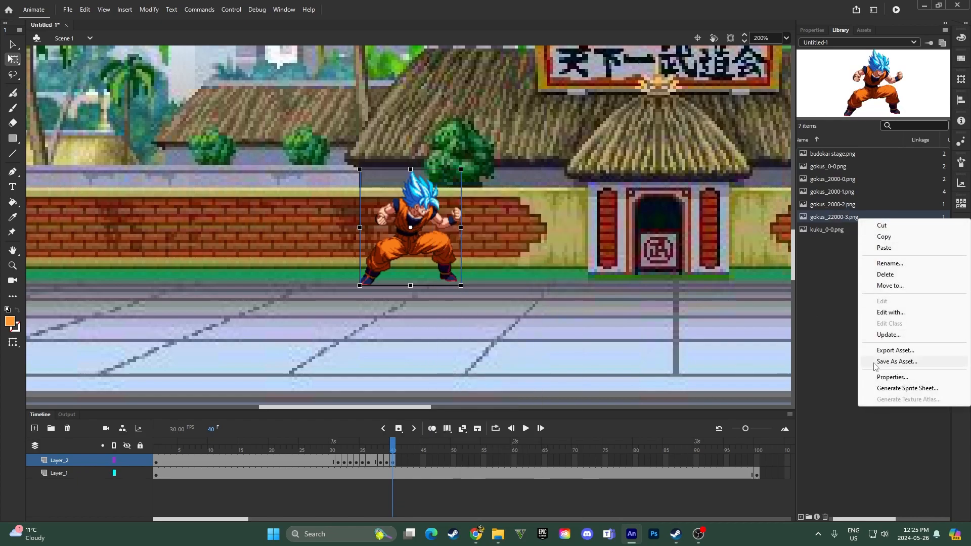
{"action": "left_click_drag", "start_coordinate": [834, 216], "coordinate": [395, 283]}
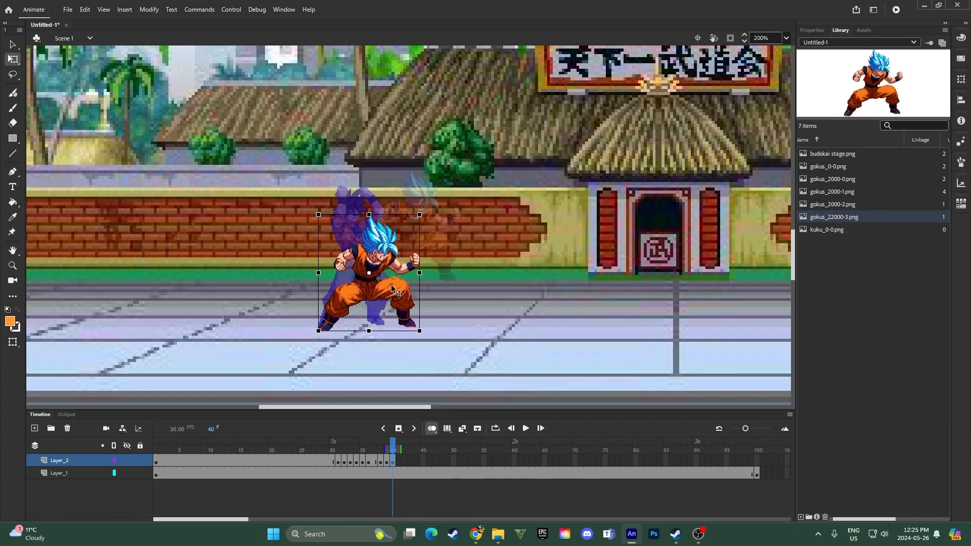
Align blue Goku with neighbouring-frame ghosts using onion skin, ending at frame 41
{"action": "left_click", "coordinate": [431, 428]}
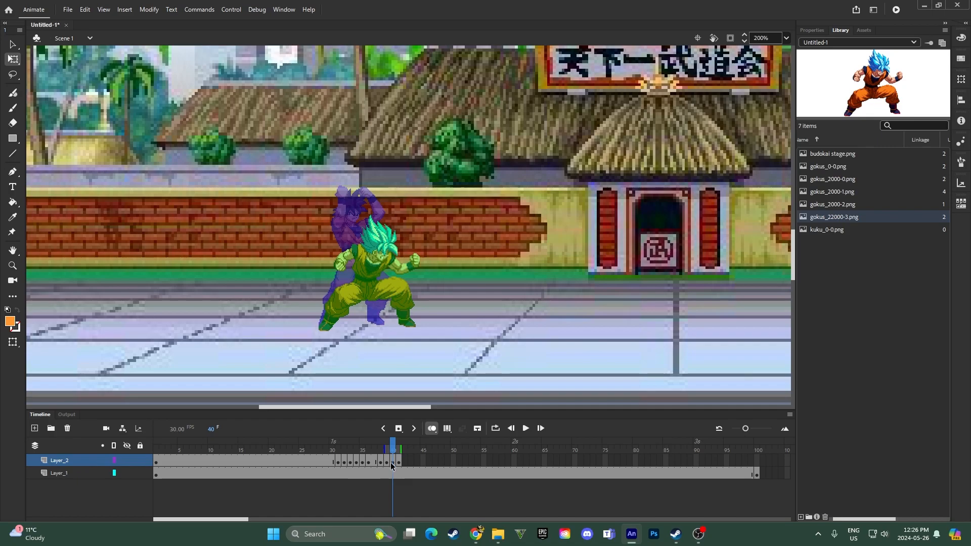
{"action": "left_click", "coordinate": [391, 462]}
{"action": "left_click", "coordinate": [431, 428]}
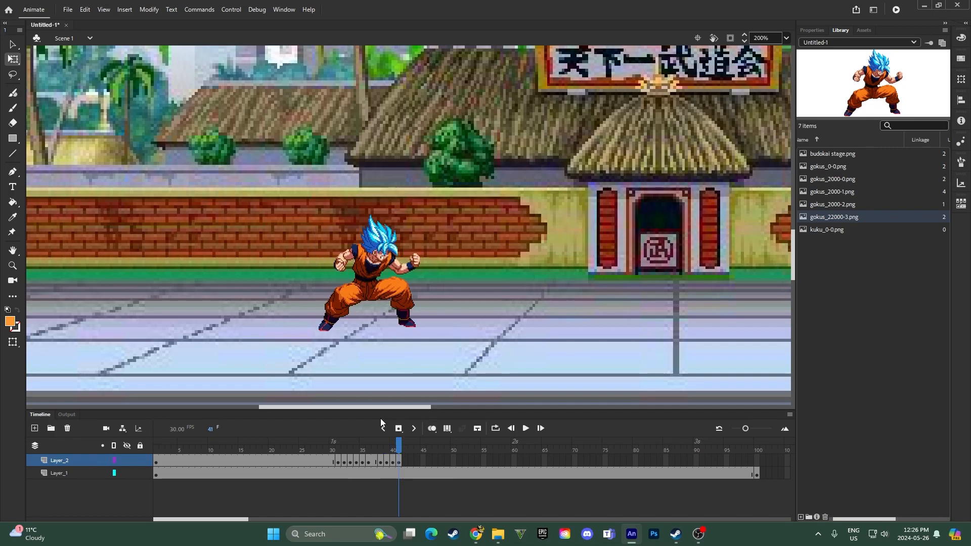
{"action": "left_click", "coordinate": [399, 460]}
Extend Layer_2 with frames up to frame 60 so the Blue pose holds
{"action": "left_click", "coordinate": [514, 460]}
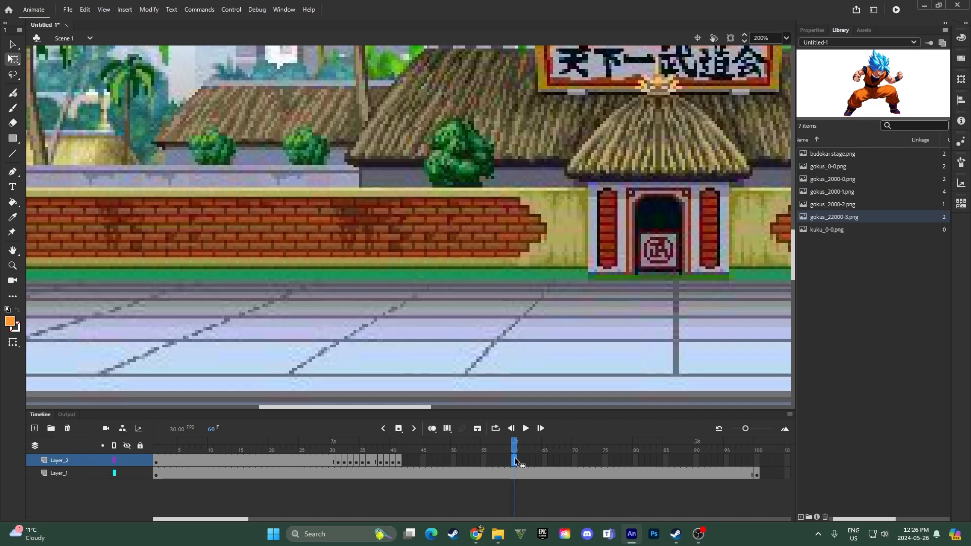
{"action": "right_click", "coordinate": [514, 460]}
{"action": "left_click", "coordinate": [551, 206]}
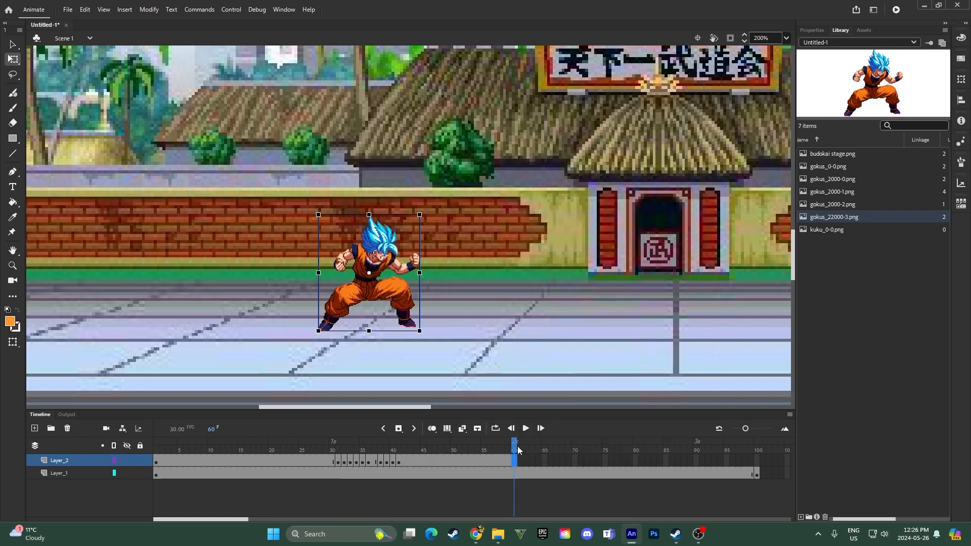
Play the animation through, stop it, and jump back to frame 22
{"action": "left_click", "coordinate": [436, 460]}
{"action": "key", "text": "Return"}
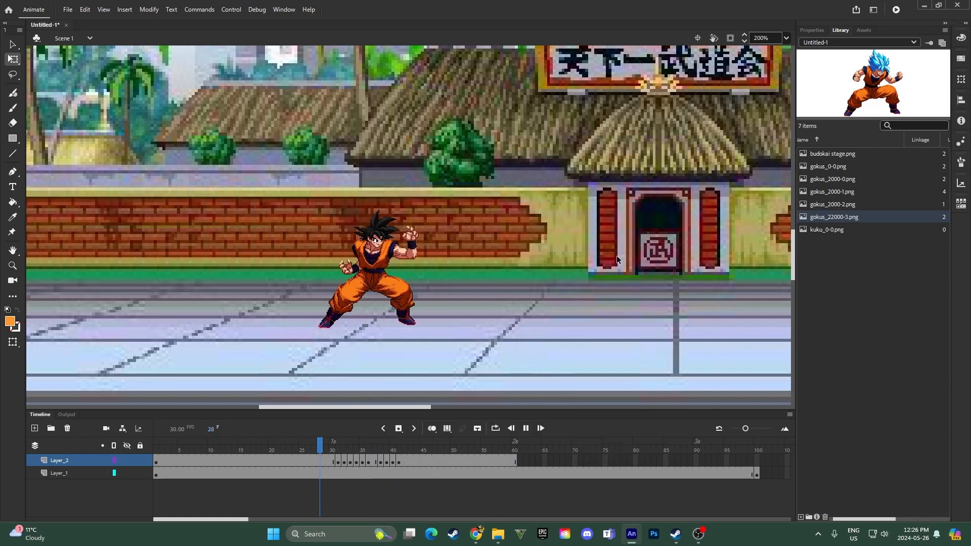
{"action": "left_click", "coordinate": [495, 461]}
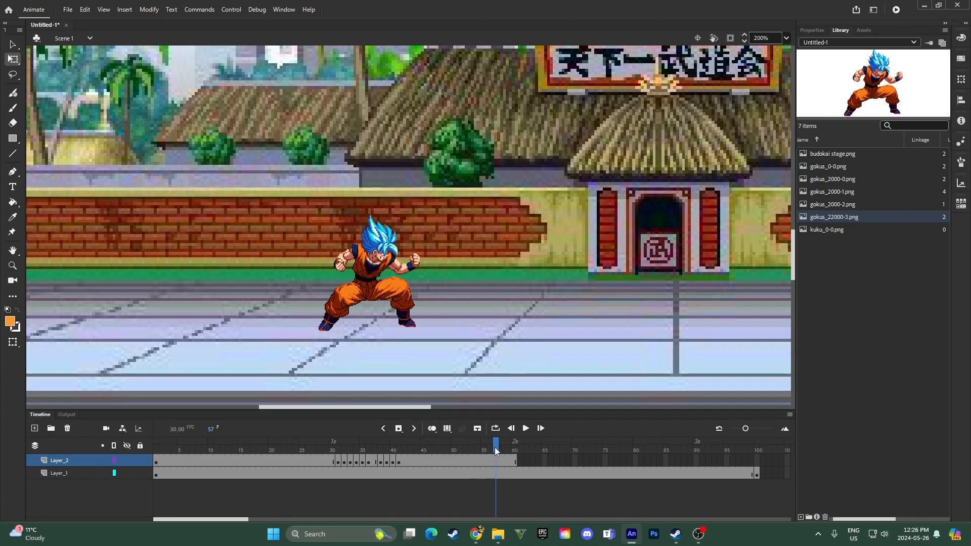
{"action": "left_click", "coordinate": [310, 461]}
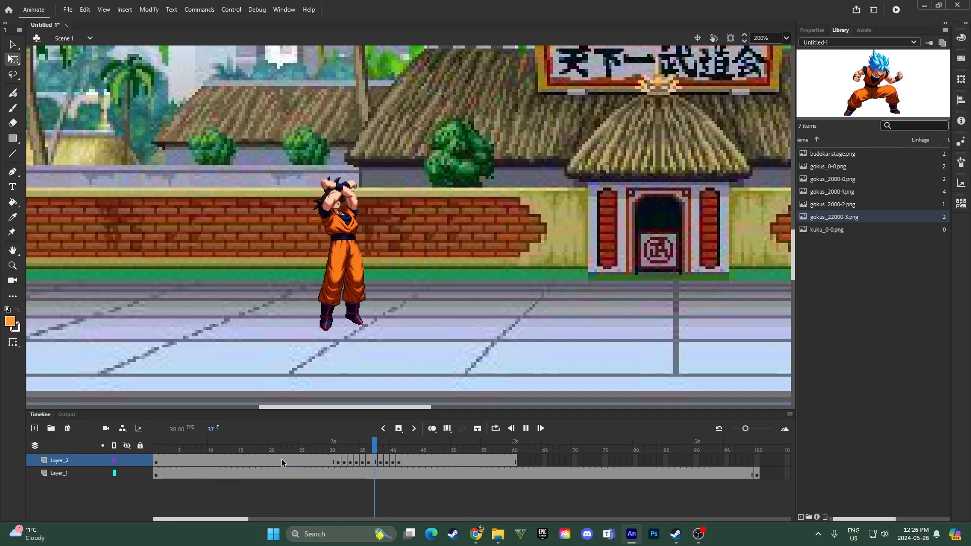
{"action": "mouse_move", "coordinate": [282, 444]}
{"action": "left_mouse_down"}
{"action": "mouse_move", "coordinate": [417, 446]}
{"action": "mouse_move", "coordinate": [376, 449]}
{"action": "mouse_move", "coordinate": [478, 478]}
{"action": "mouse_move", "coordinate": [474, 486]}
{"action": "left_mouse_up"}
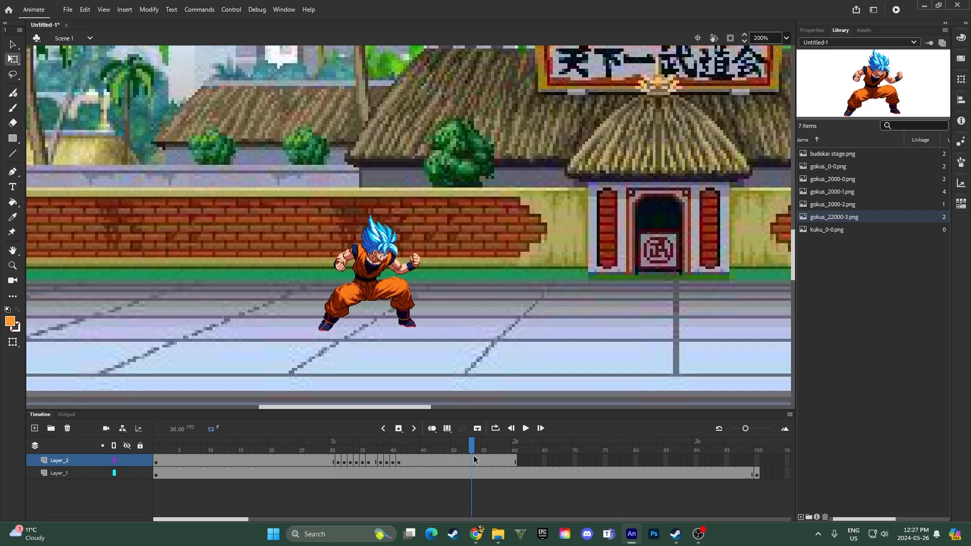
{"action": "mouse_move", "coordinate": [476, 447]}
{"action": "left_mouse_down"}
{"action": "mouse_move", "coordinate": [320, 486]}
{"action": "mouse_move", "coordinate": [465, 492]}
{"action": "left_mouse_up"}
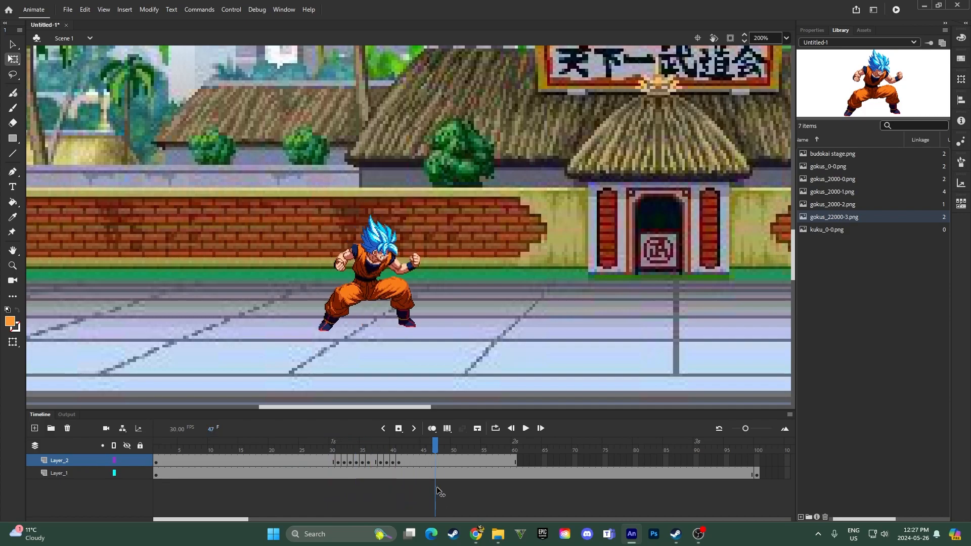